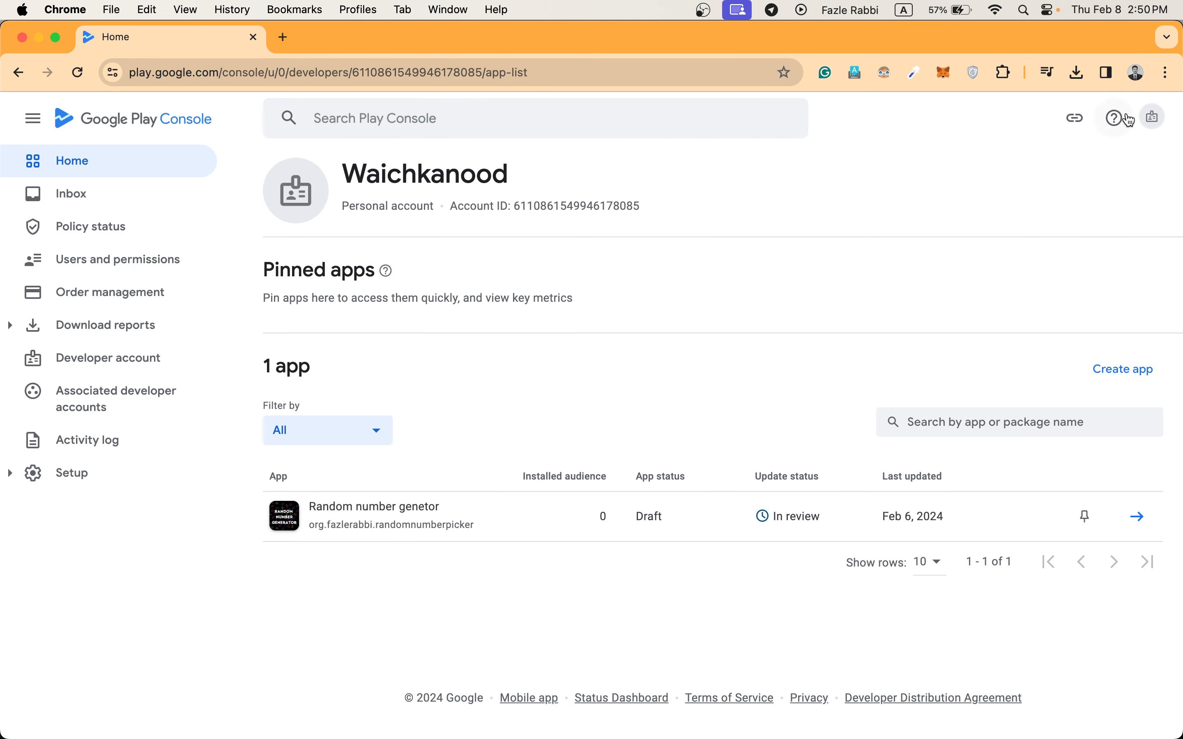
Look through the list of developer accounts available to the signed-in user.
{"action": "left_click", "coordinate": [1146, 116]}
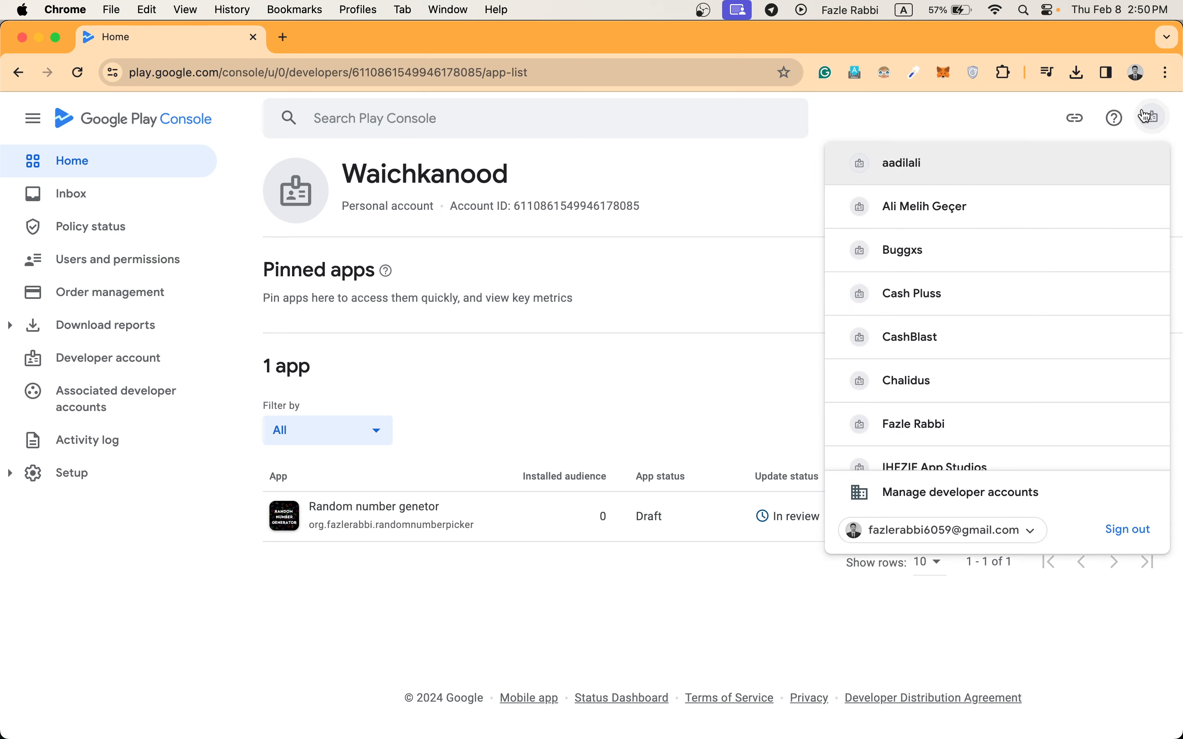
{"action": "scroll", "coordinate": [978, 342], "scroll_direction": "down", "scroll_amount": 8}
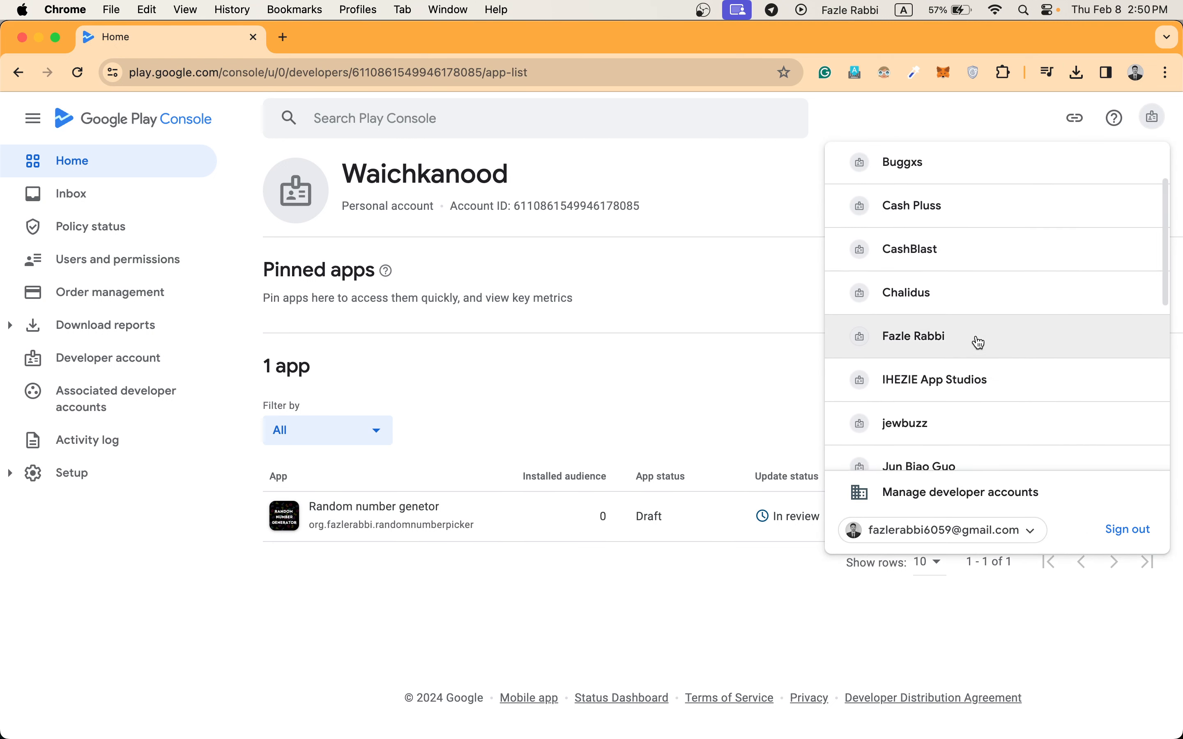
{"action": "scroll", "coordinate": [978, 342], "scroll_direction": "down", "scroll_amount": 4}
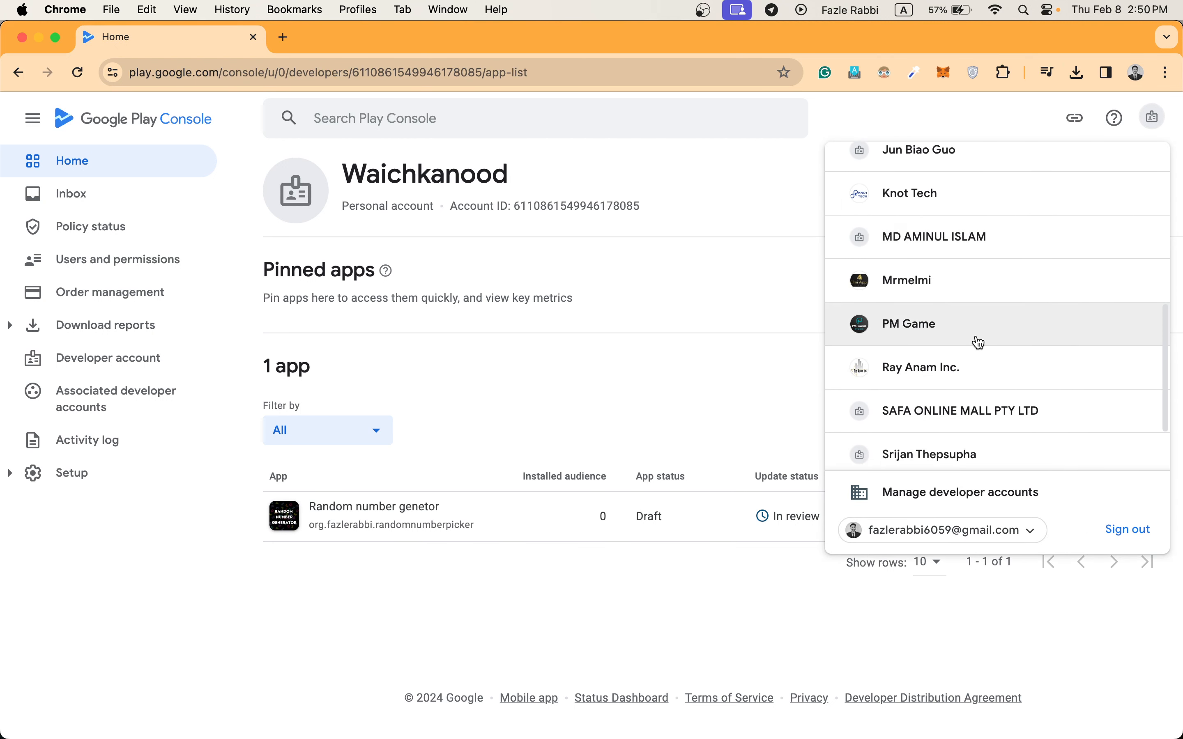
{"action": "scroll", "coordinate": [949, 418], "scroll_direction": "up", "scroll_amount": 8}
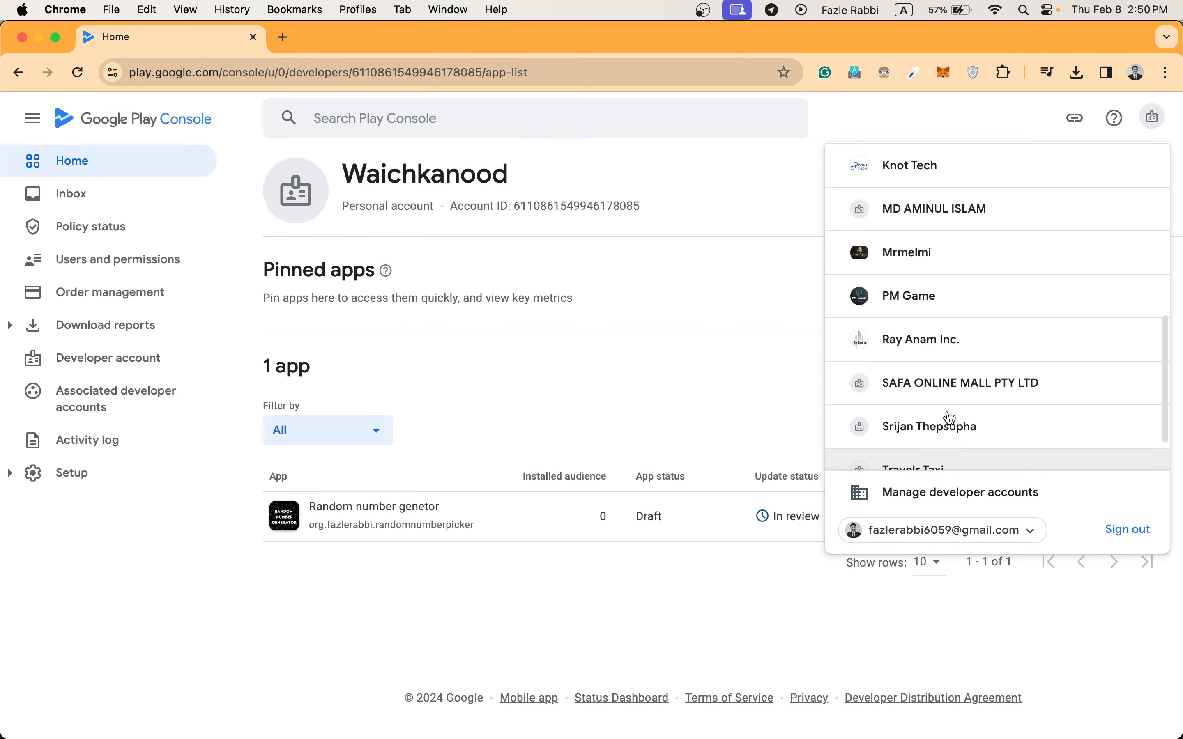
{"action": "scroll", "coordinate": [949, 418], "scroll_direction": "up", "scroll_amount": 3}
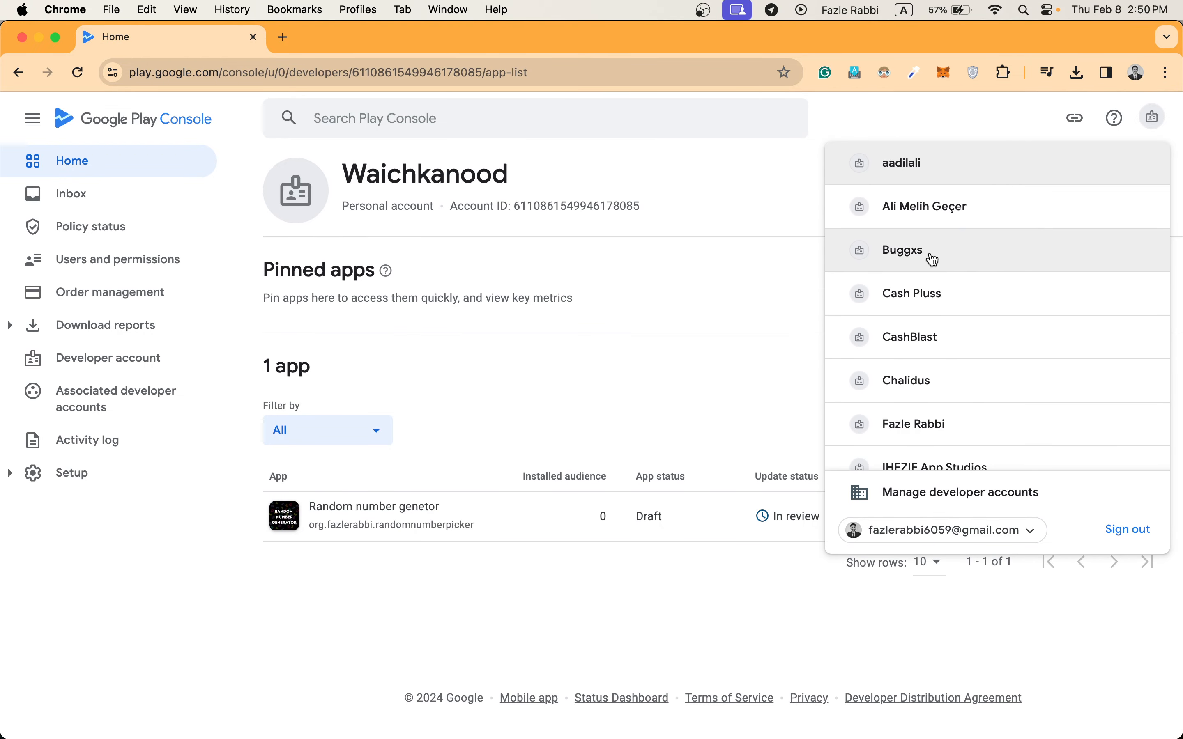
{"action": "scroll", "coordinate": [950, 256], "scroll_direction": "down", "scroll_amount": 2}
{"action": "scroll", "coordinate": [955, 258], "scroll_direction": "down", "scroll_amount": 4}
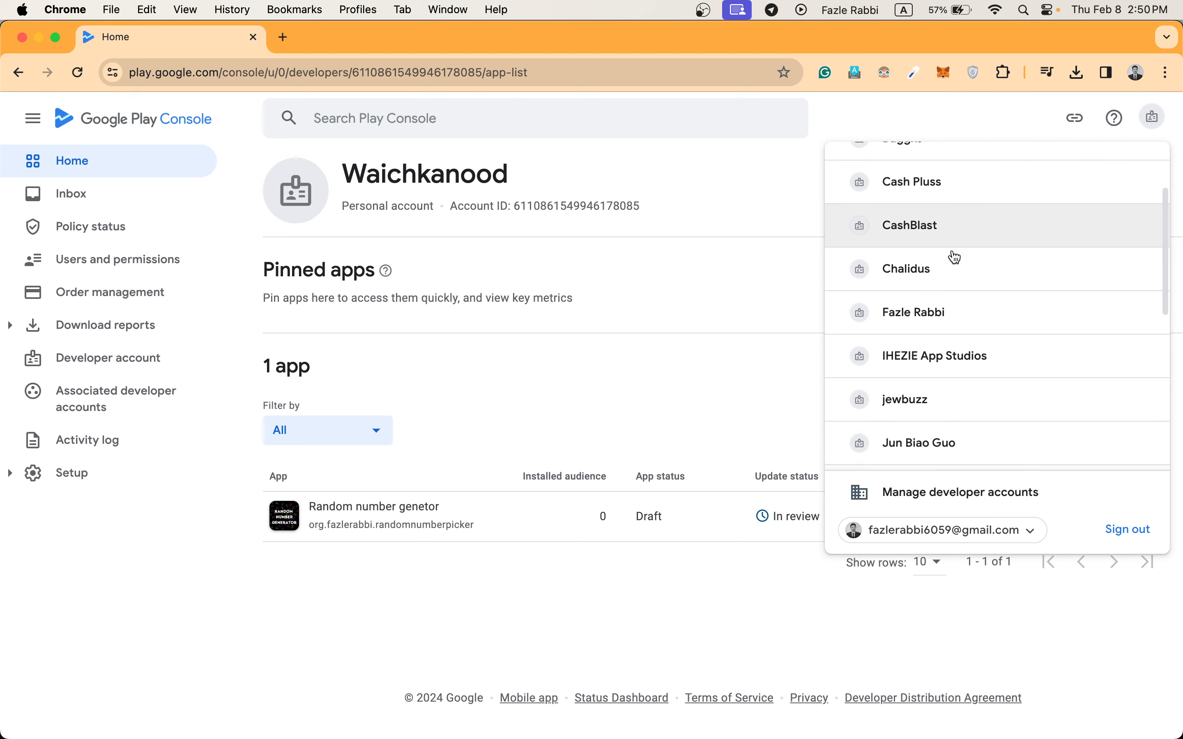
{"action": "scroll", "coordinate": [955, 258], "scroll_direction": "down", "scroll_amount": 5}
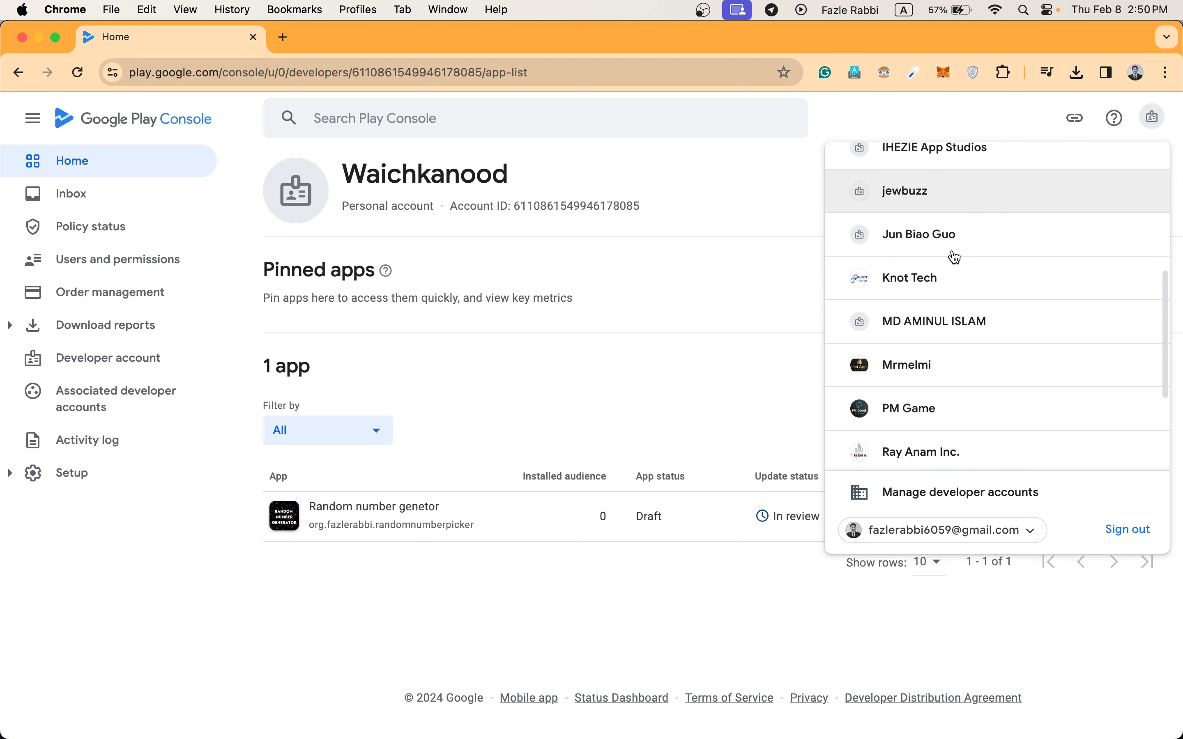
{"action": "scroll", "coordinate": [955, 257], "scroll_direction": "down", "scroll_amount": 1}
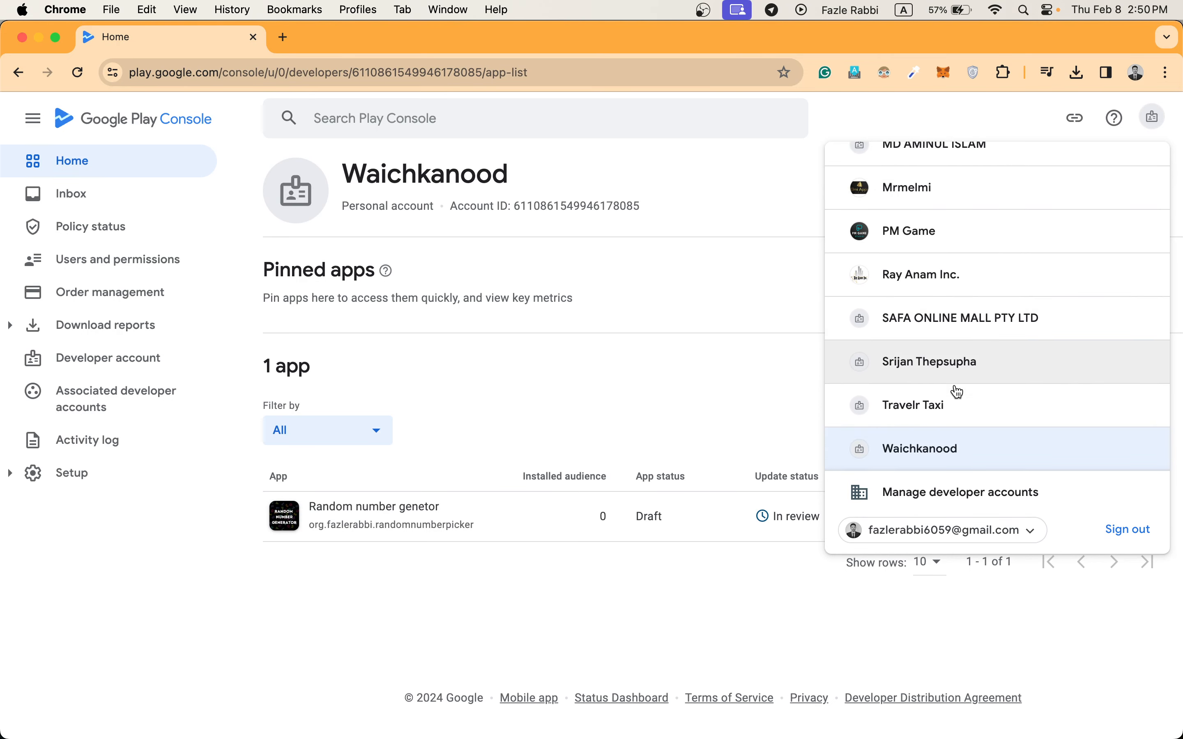
{"action": "scroll", "coordinate": [953, 411], "scroll_direction": "up", "scroll_amount": 5}
{"action": "scroll", "coordinate": [954, 411], "scroll_direction": "up", "scroll_amount": 3}
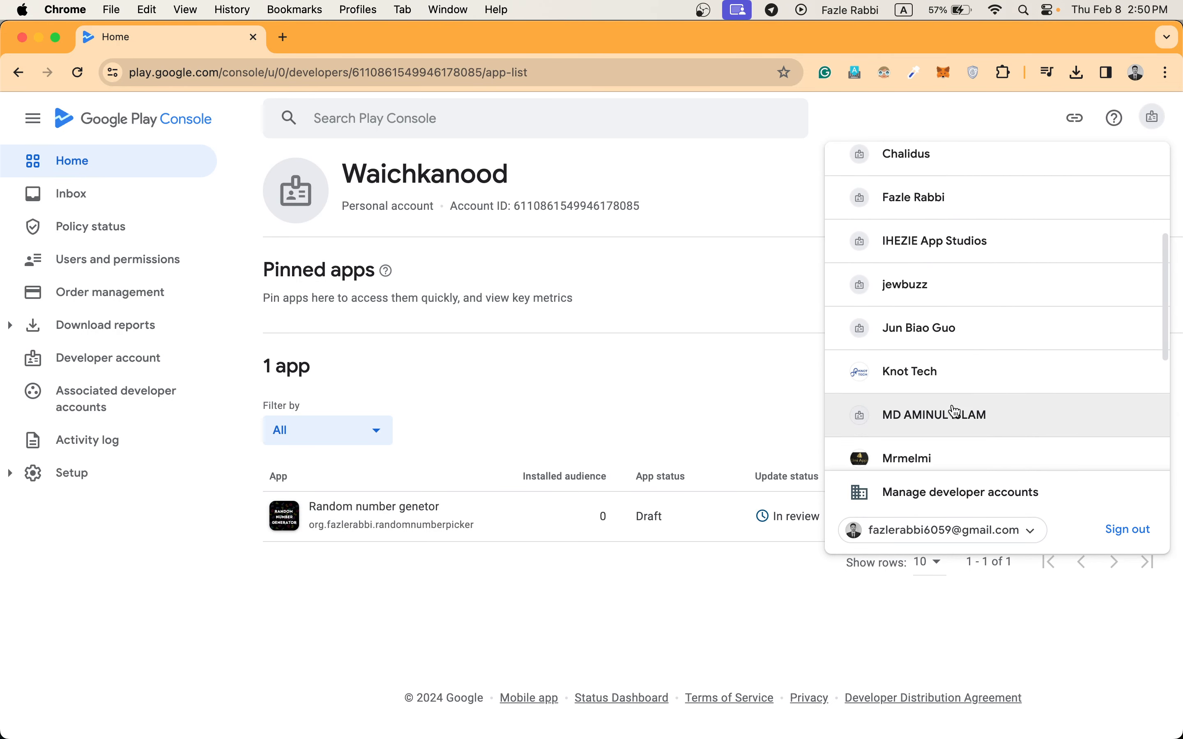
Go back to the developer account that owns Bazaar2 and open the tester settings of its Closed testing - Alpha track.
{"action": "left_click", "coordinate": [17, 75]}
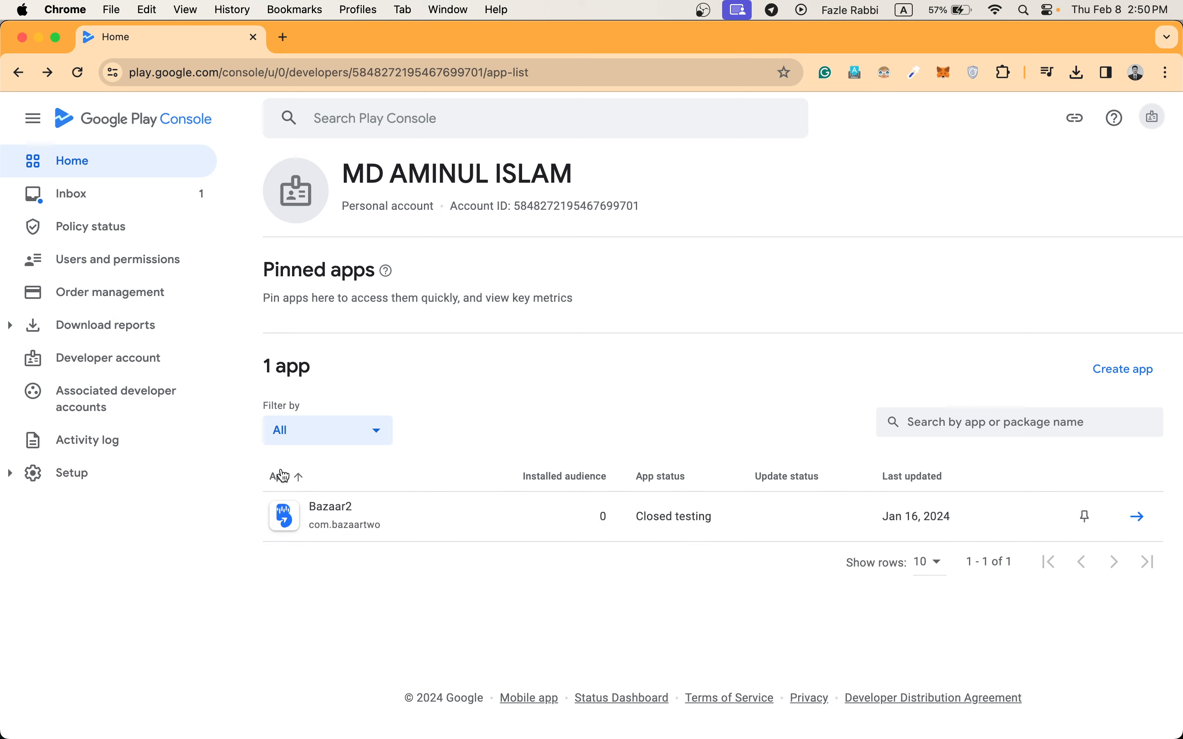
{"action": "left_click", "coordinate": [397, 514]}
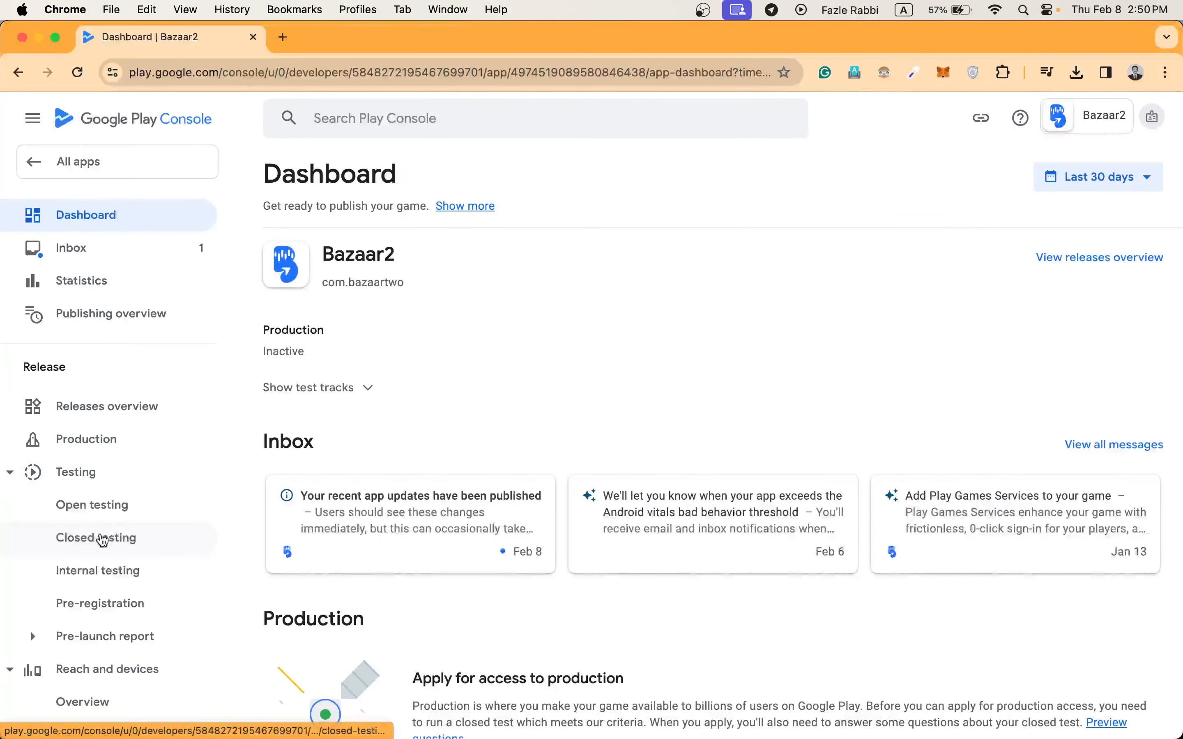
{"action": "left_click", "coordinate": [103, 539]}
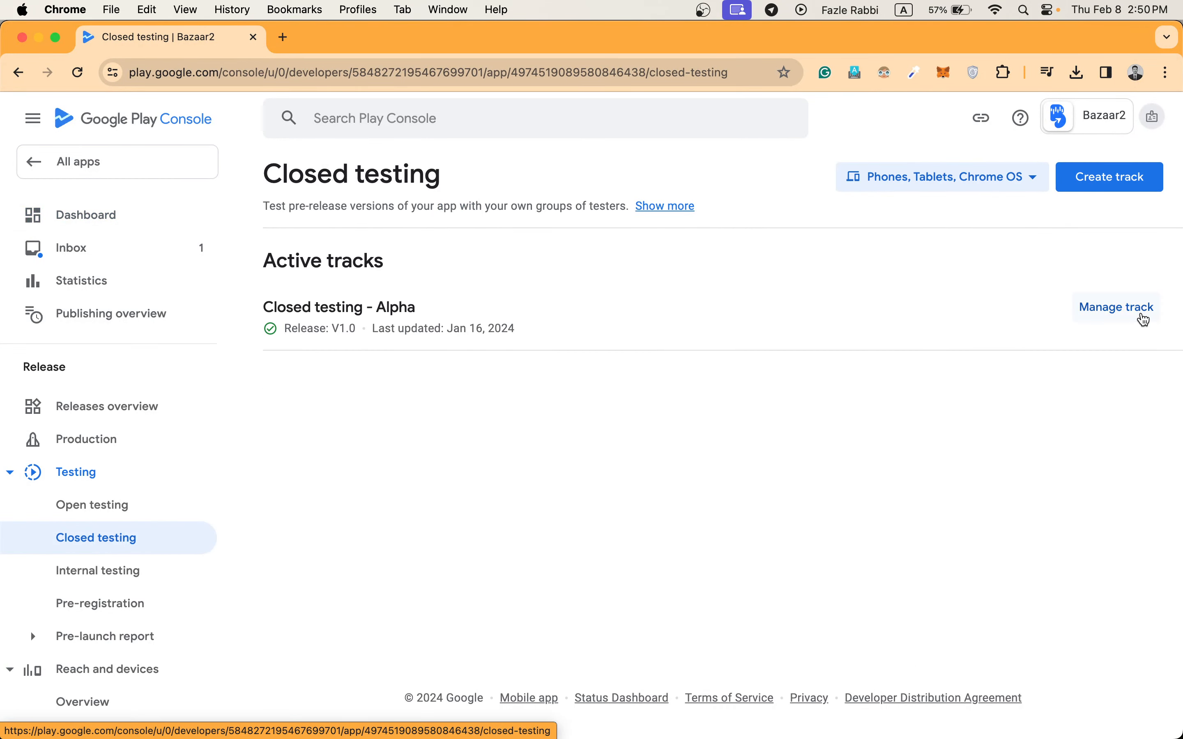
{"action": "left_click", "coordinate": [1123, 309]}
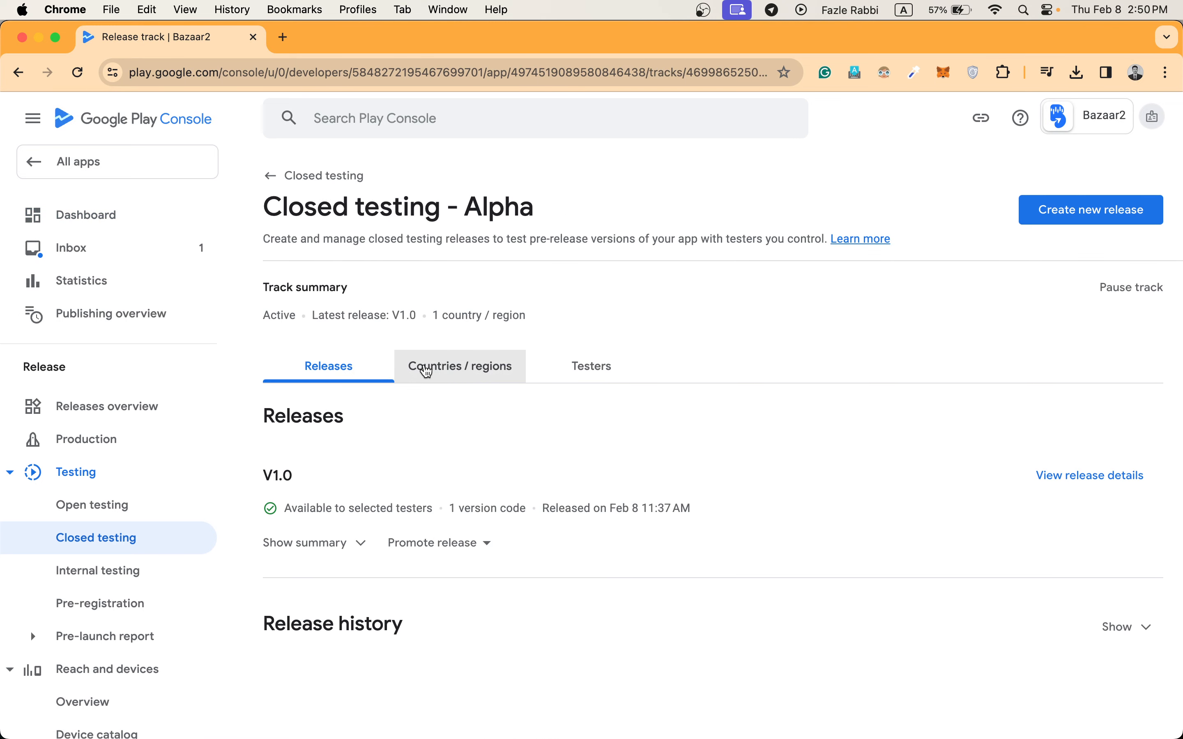
{"action": "left_click", "coordinate": [596, 380]}
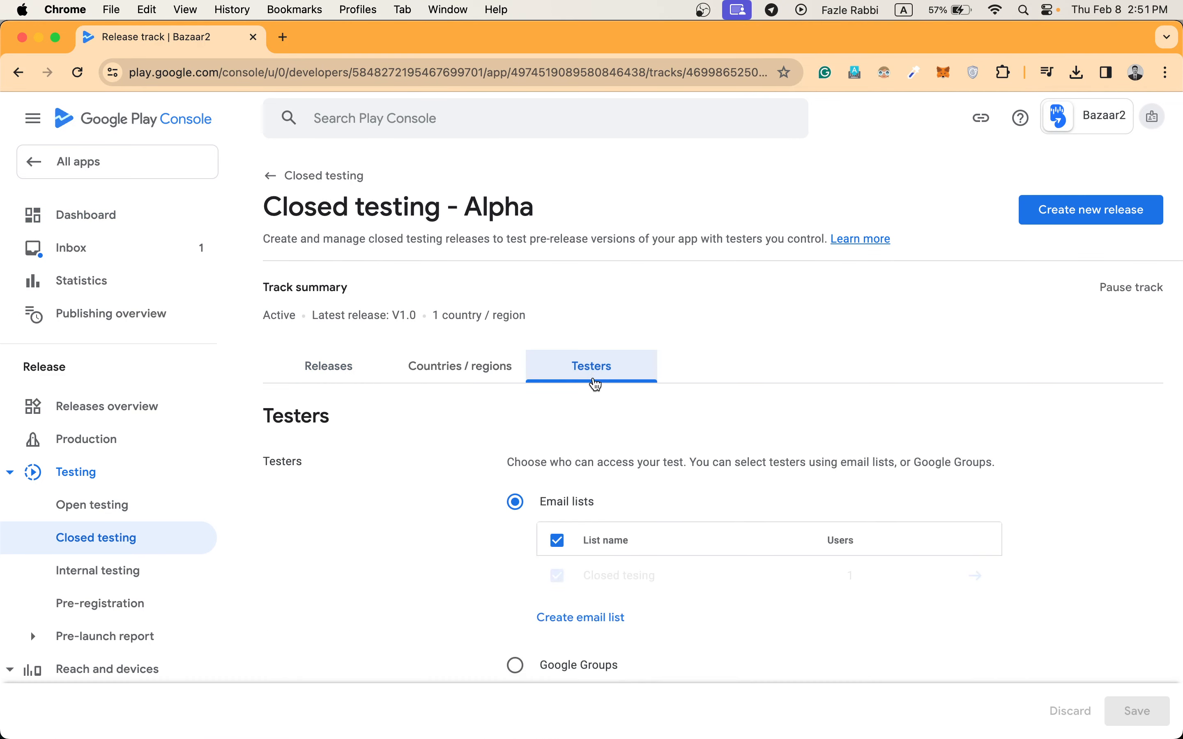
{"action": "scroll", "coordinate": [594, 457], "scroll_direction": "down", "scroll_amount": 3}
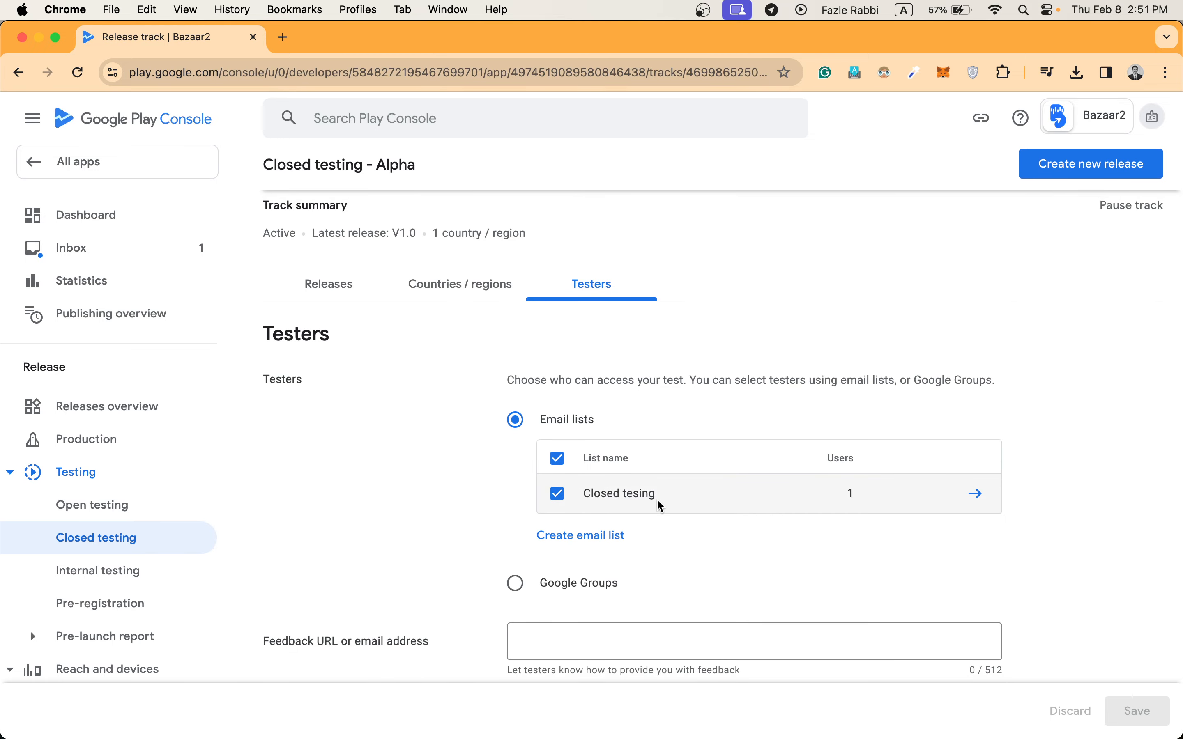
Replace the addresses in the "Closed tesing" email list with those from Tester - Sheet1.csv in the Downloads folder.
{"action": "left_click", "coordinate": [979, 500]}
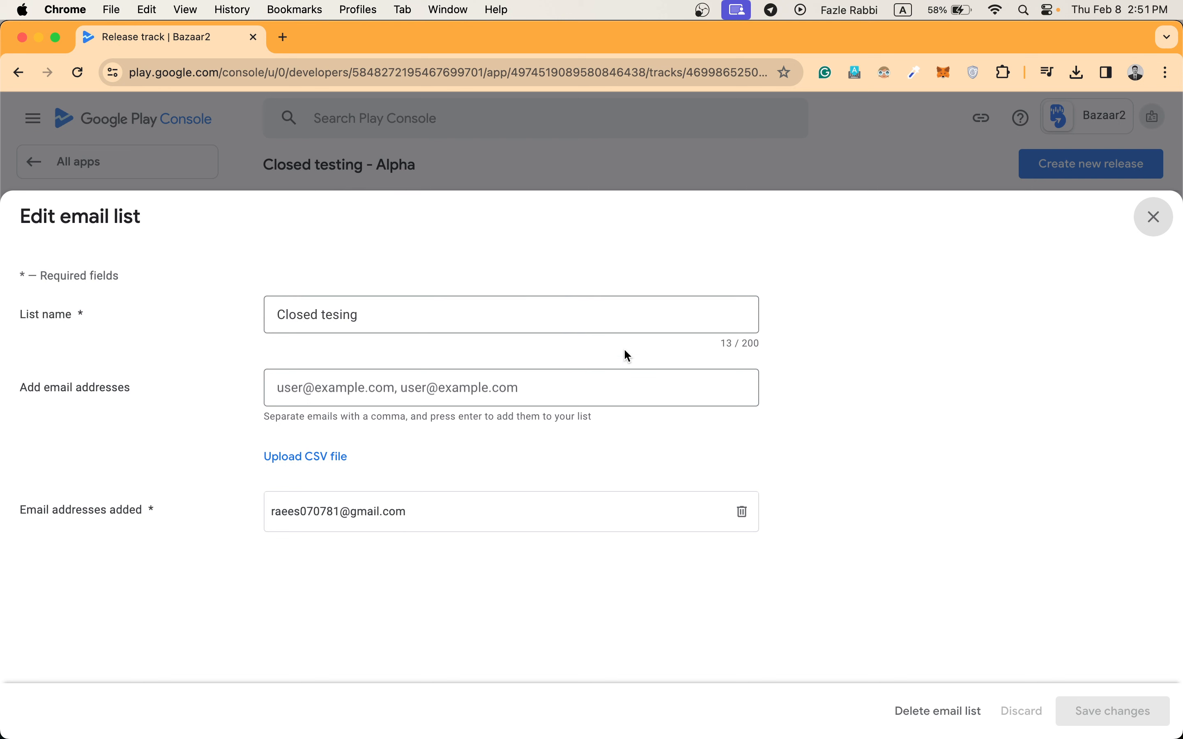
{"action": "left_click", "coordinate": [516, 403]}
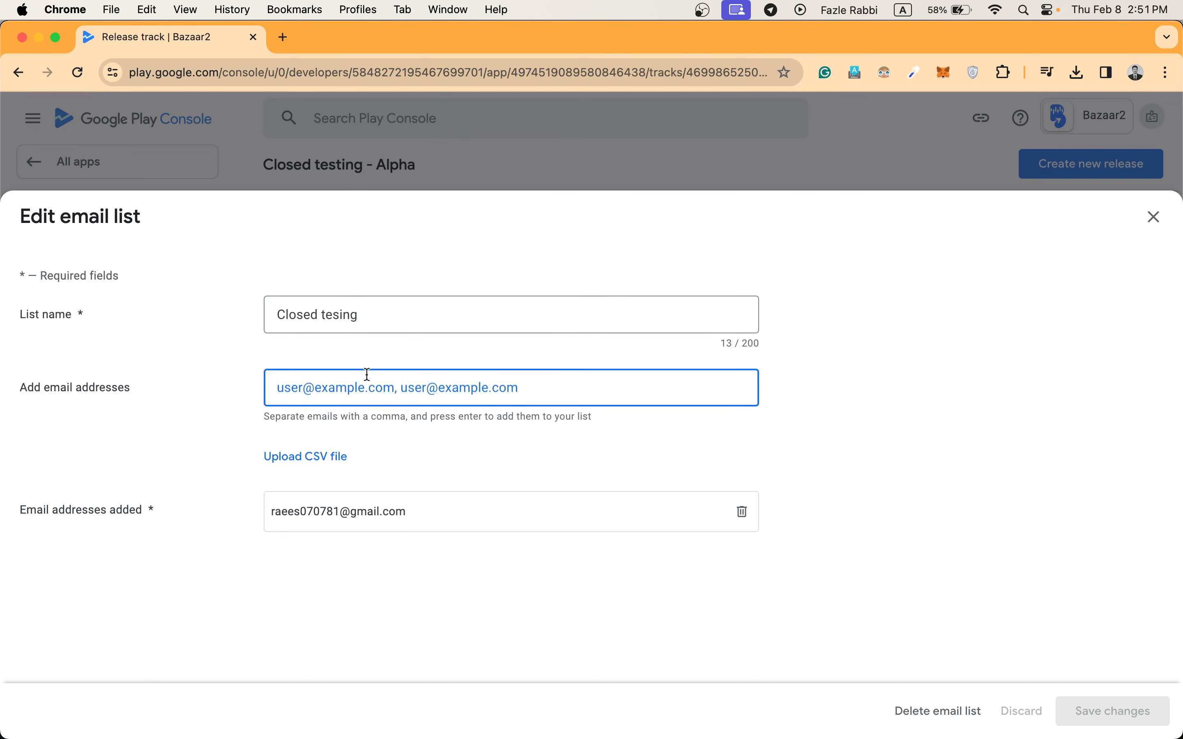
{"action": "left_click", "coordinate": [318, 465]}
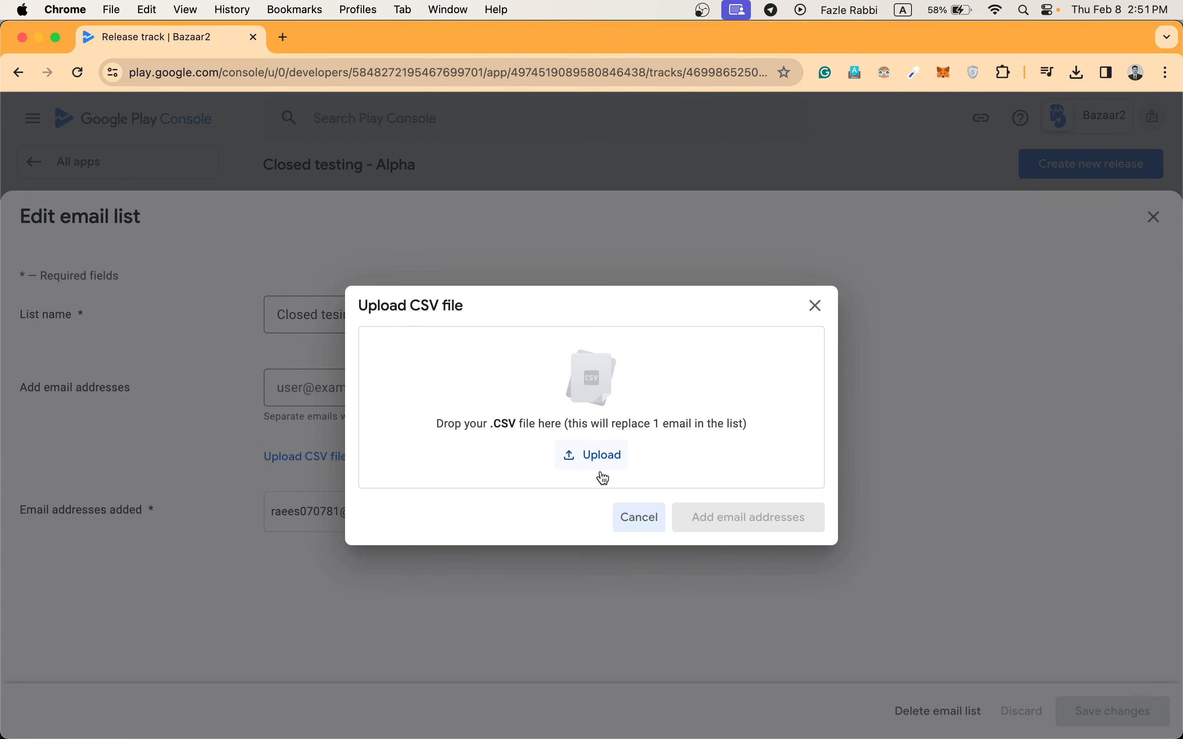
{"action": "left_click", "coordinate": [603, 463]}
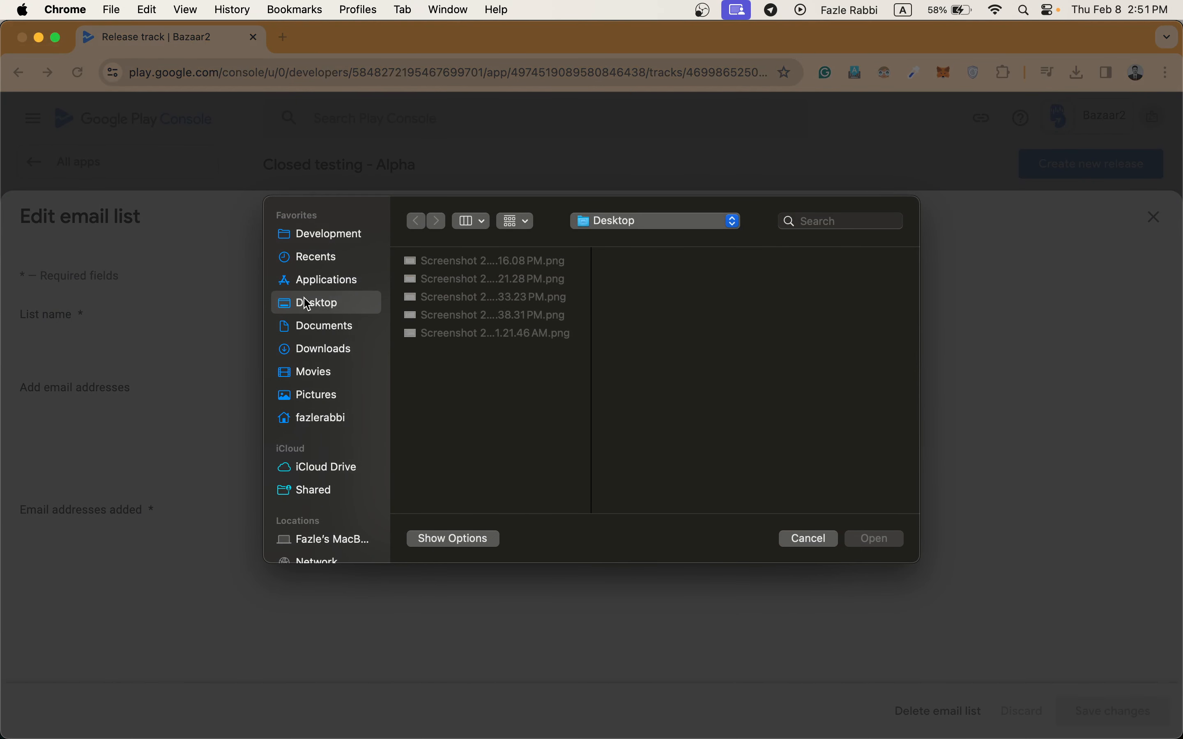
{"action": "left_click", "coordinate": [317, 351]}
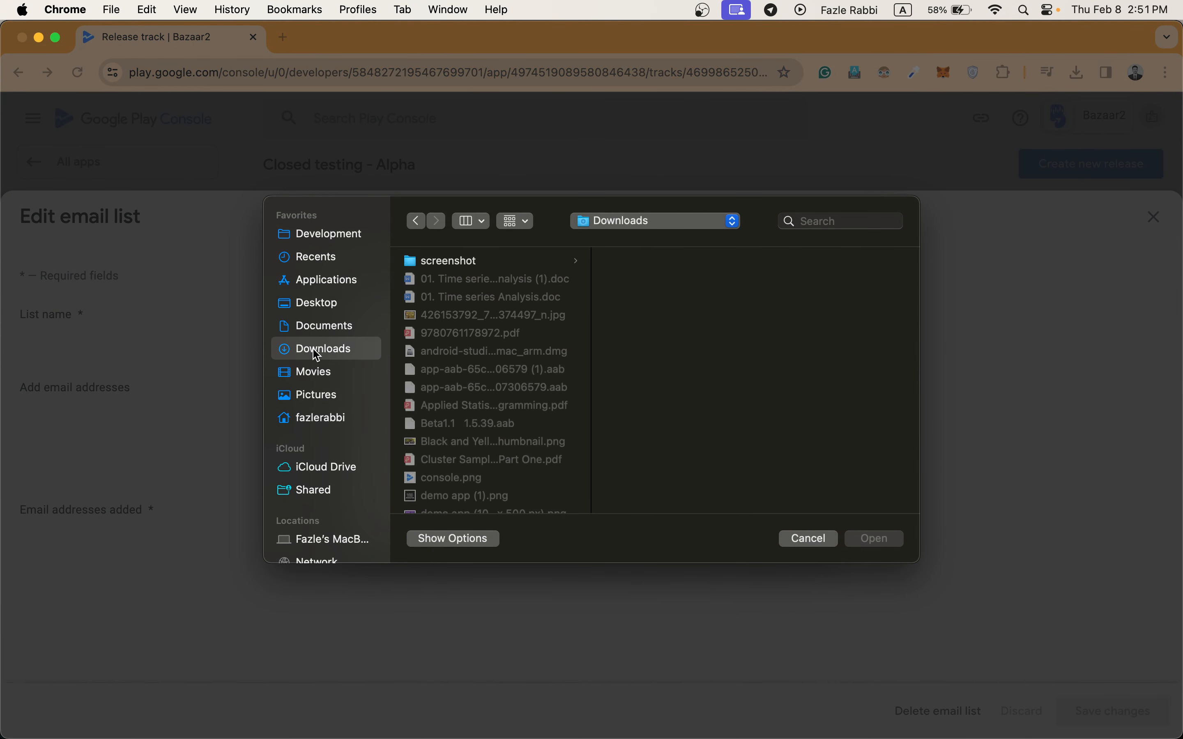
{"action": "scroll", "coordinate": [461, 370], "scroll_direction": "down", "scroll_amount": 10}
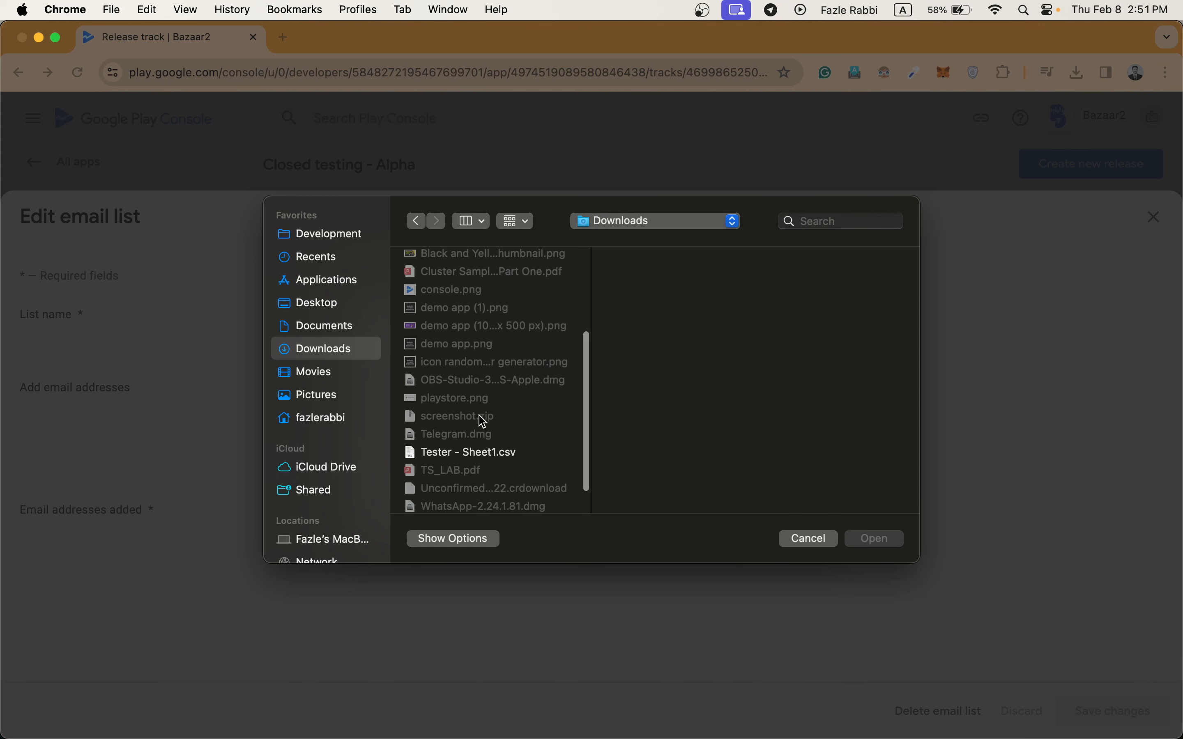
{"action": "left_click", "coordinate": [470, 410]}
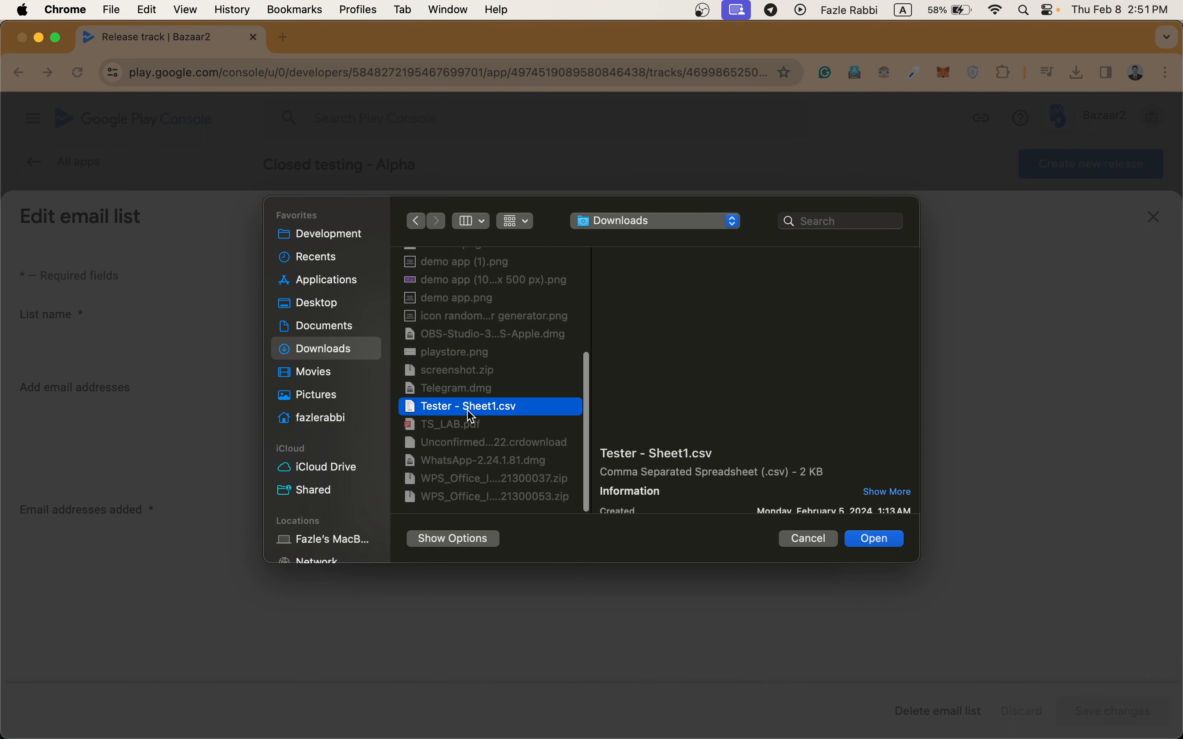
{"action": "left_click", "coordinate": [893, 541]}
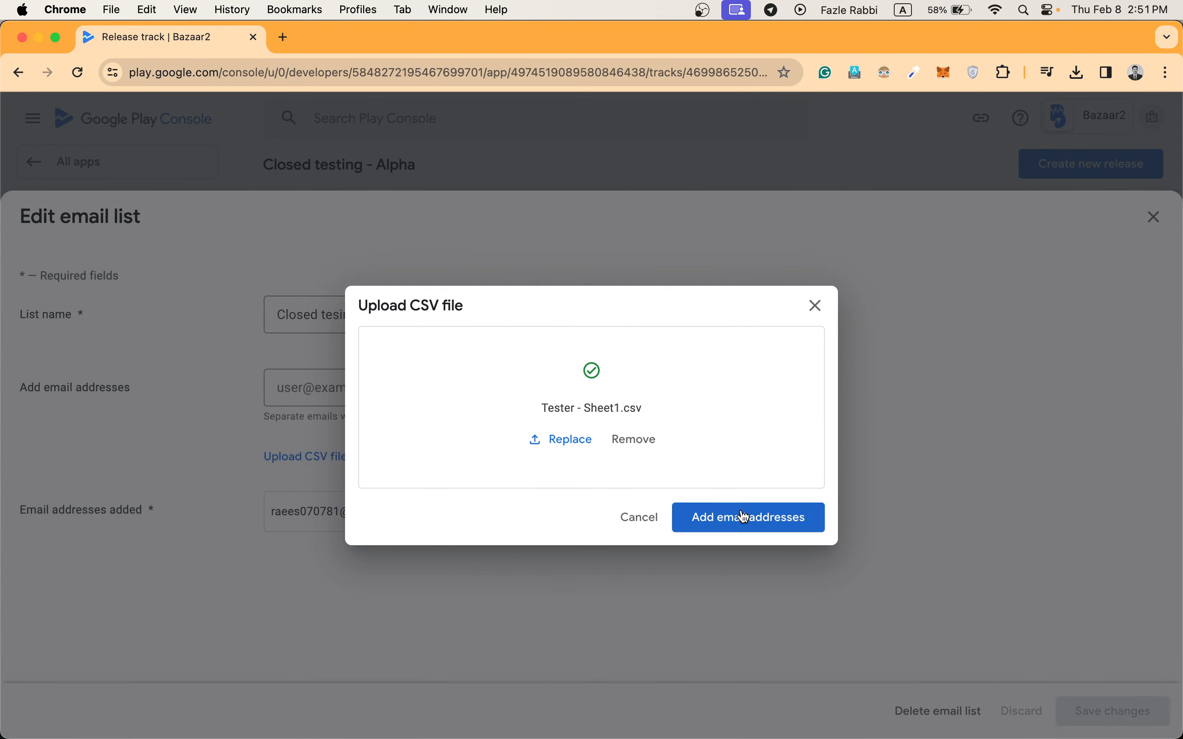
{"action": "left_click", "coordinate": [741, 522]}
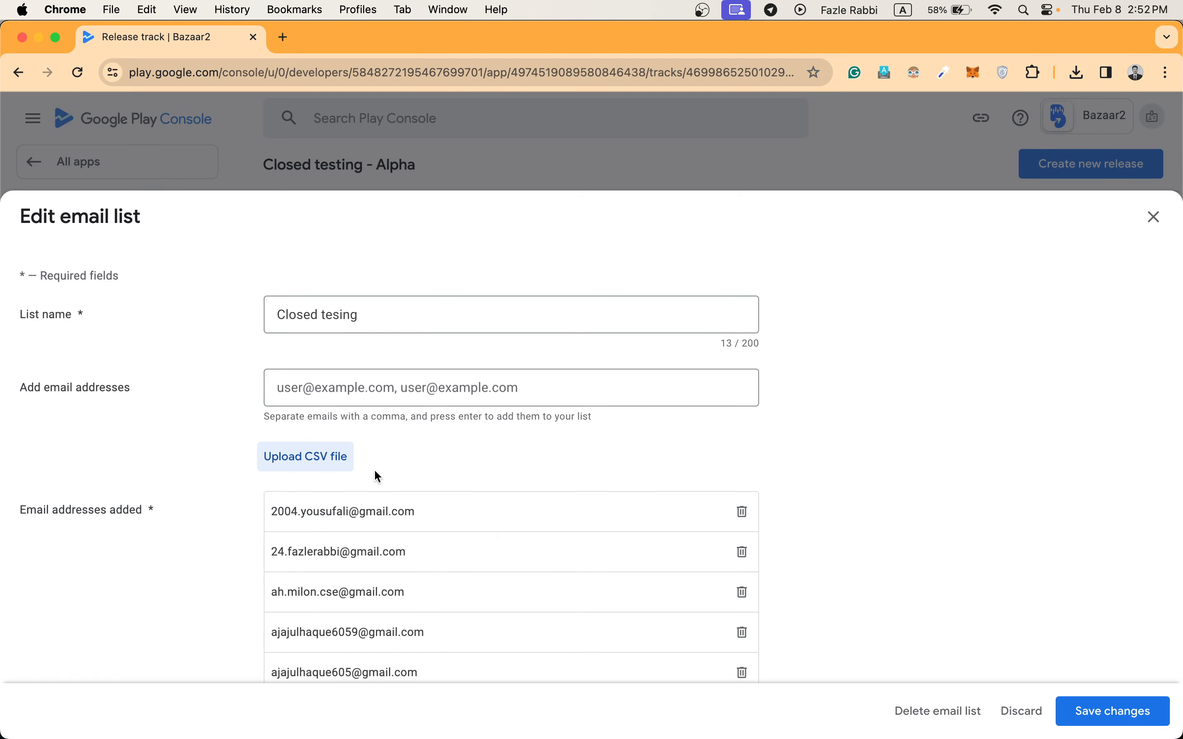
Review the imported tester addresses, then save and confirm the changes to the email list.
{"action": "scroll", "coordinate": [378, 475], "scroll_direction": "down", "scroll_amount": 20}
{"action": "scroll", "coordinate": [377, 475], "scroll_direction": "down", "scroll_amount": 5}
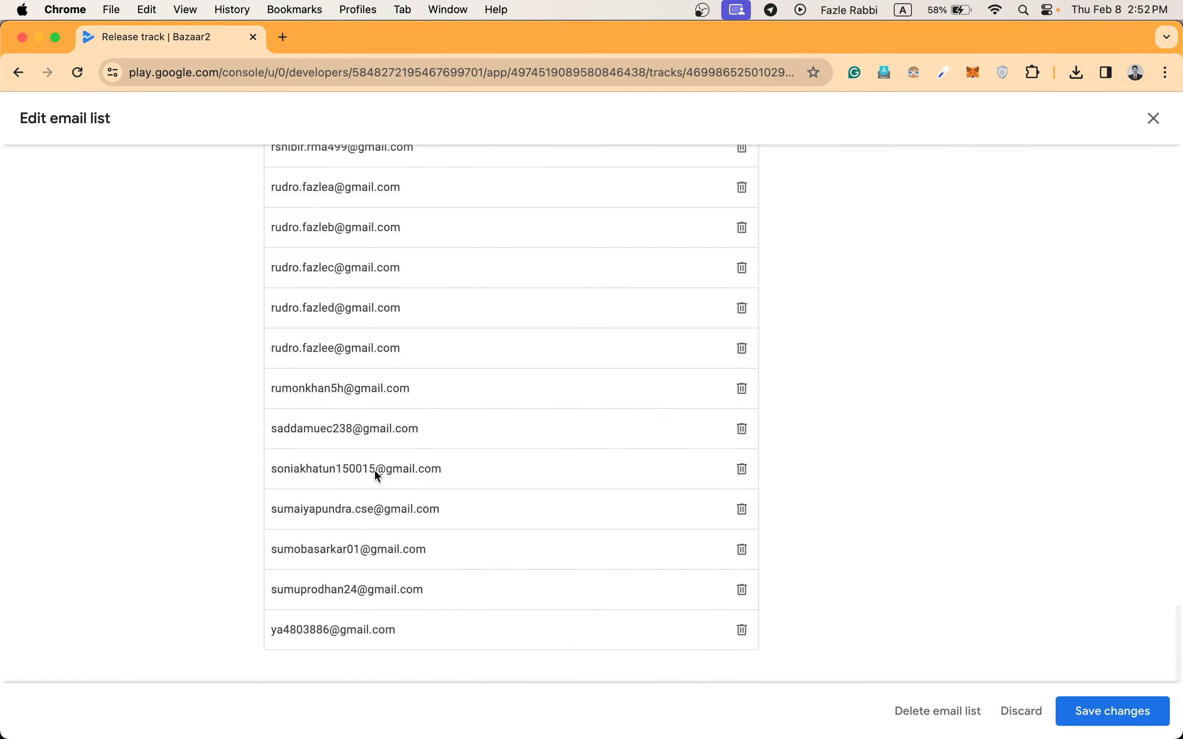
{"action": "scroll", "coordinate": [478, 402], "scroll_direction": "up", "scroll_amount": 15}
{"action": "scroll", "coordinate": [478, 403], "scroll_direction": "up", "scroll_amount": 5}
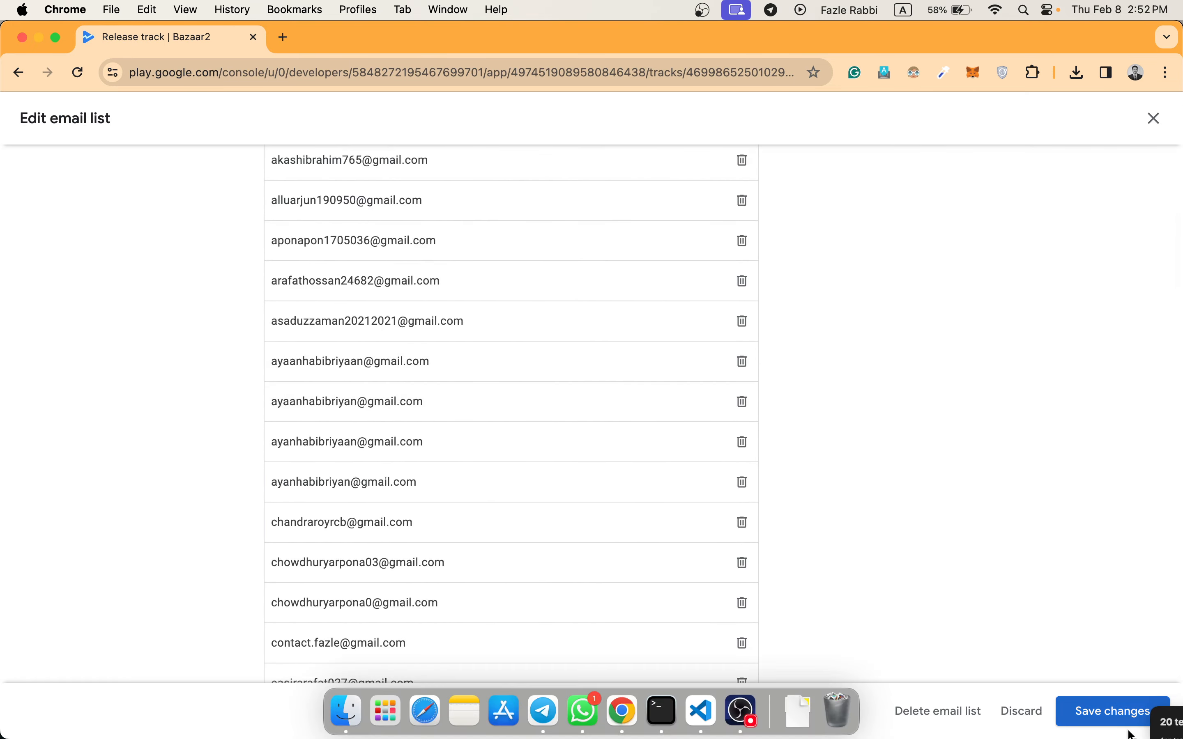
{"action": "left_click", "coordinate": [1101, 722]}
{"action": "left_click", "coordinate": [720, 453]}
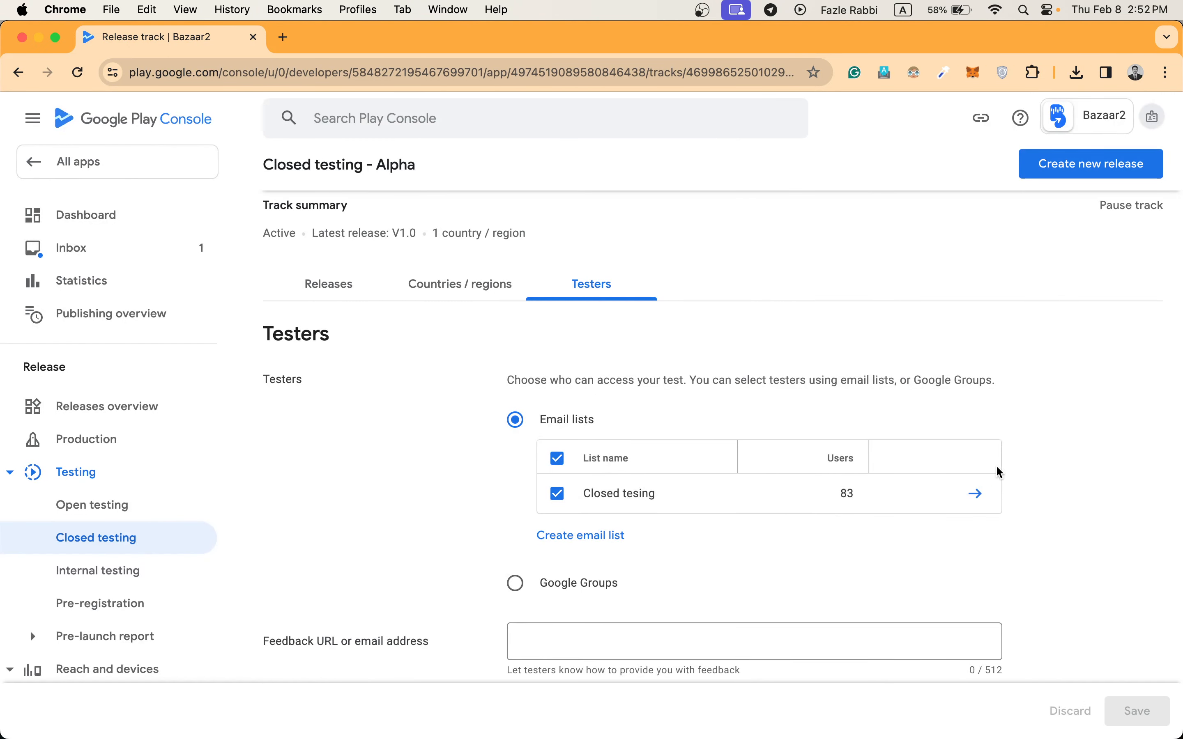
Join Bazaar2's testing program by copying the track's web join link and opening it in a new tab.
{"action": "scroll", "coordinate": [856, 526], "scroll_direction": "down", "scroll_amount": 4}
{"action": "scroll", "coordinate": [859, 529], "scroll_direction": "down", "scroll_amount": 4}
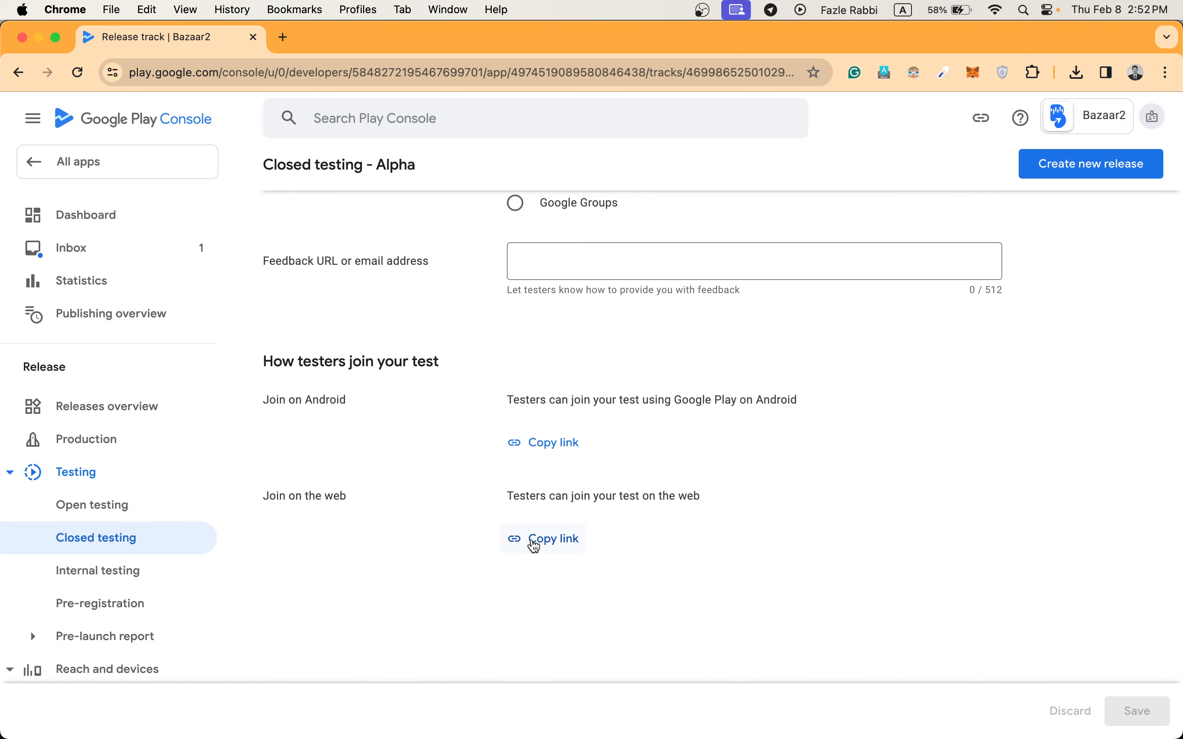
{"action": "left_click", "coordinate": [532, 540]}
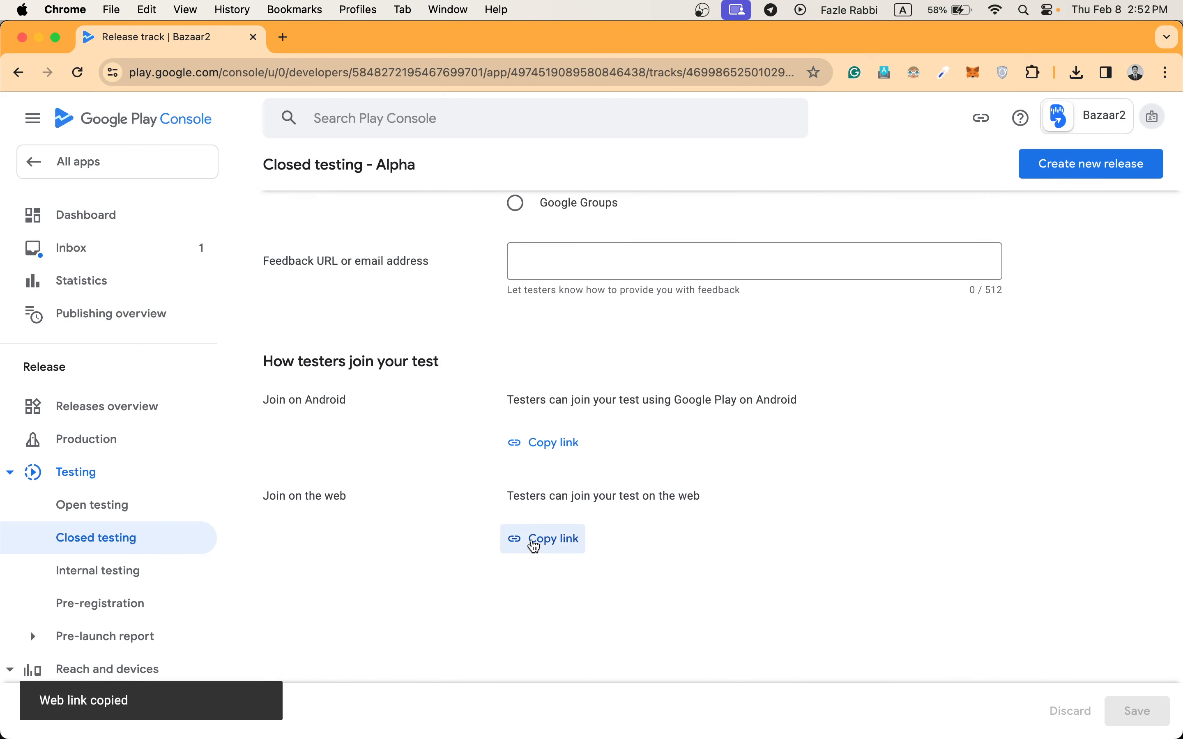
{"action": "left_click", "coordinate": [285, 37]}
{"action": "key", "text": "super+v"}
{"action": "key", "text": "Return"}
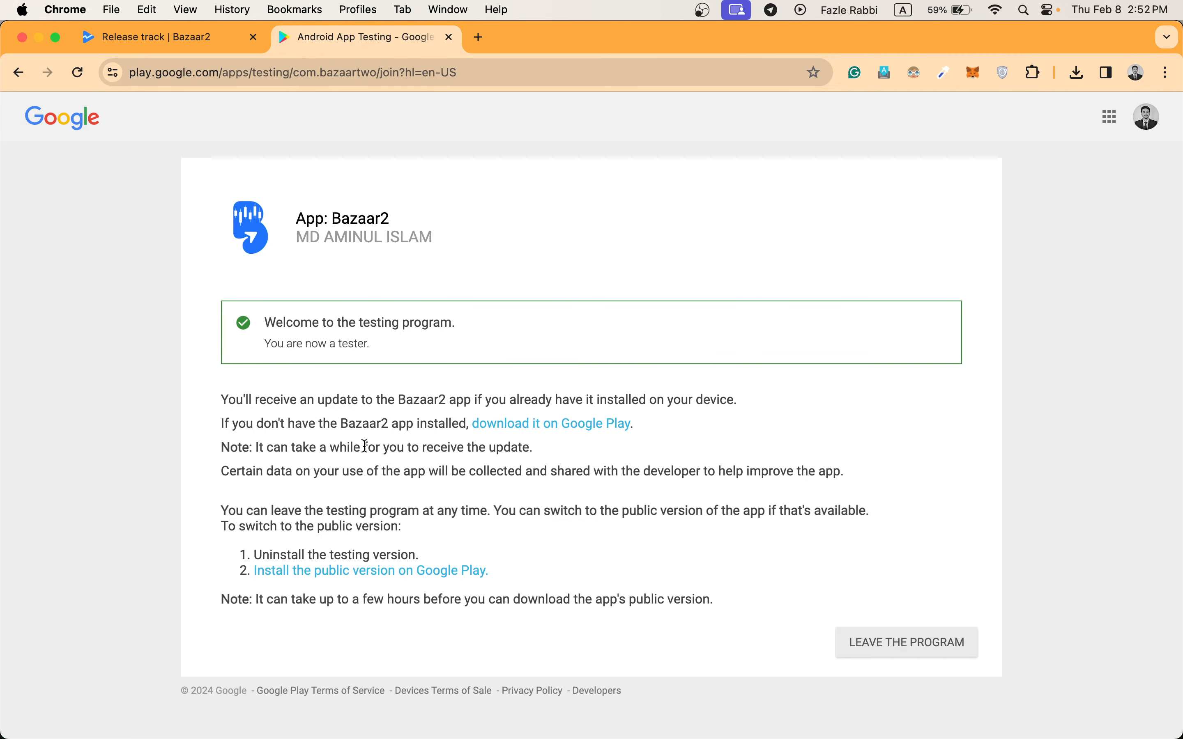
Copy the Android join link from the Alpha track's tester settings and open it in another new tab.
{"action": "left_click", "coordinate": [177, 48]}
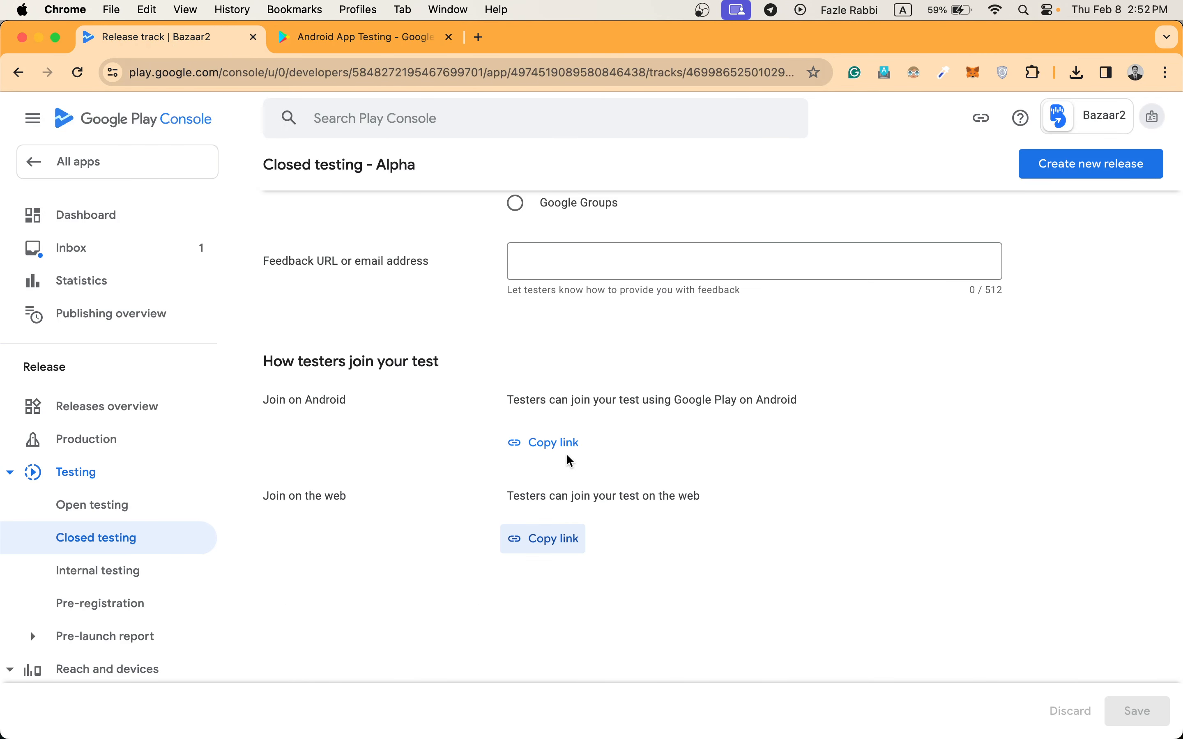
{"action": "left_click", "coordinate": [556, 443]}
{"action": "left_click", "coordinate": [479, 39]}
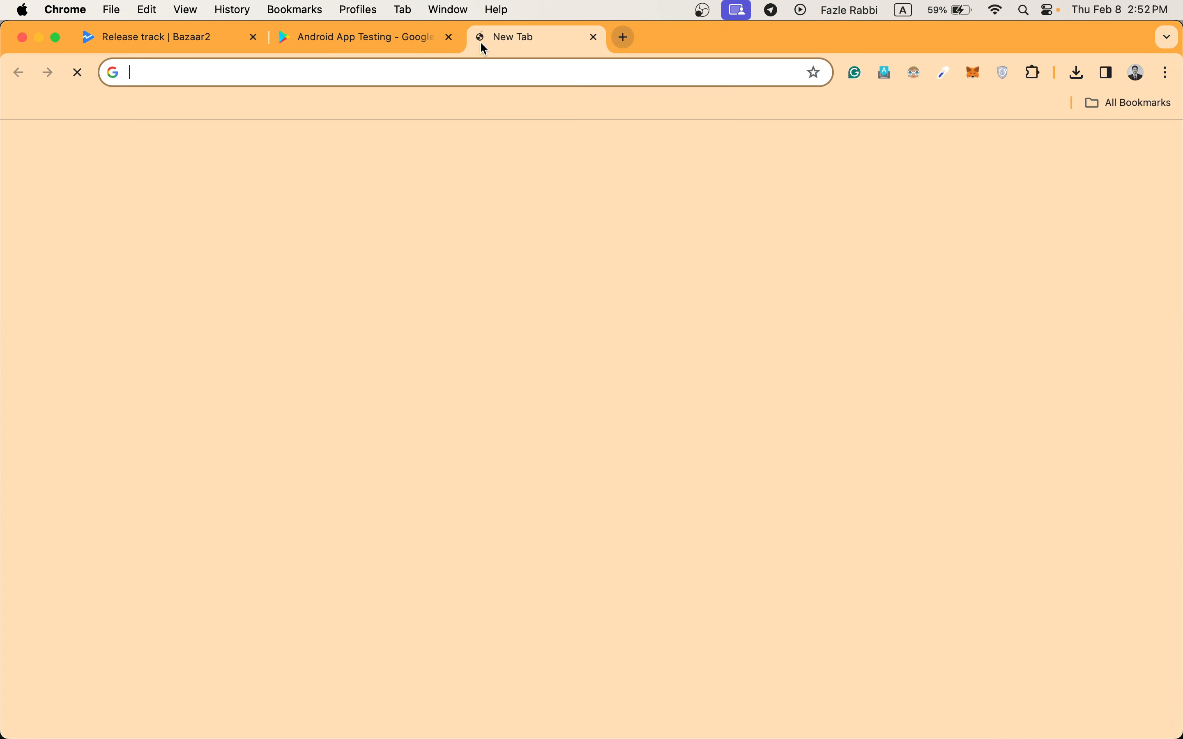
{"action": "key", "text": "super+v"}
{"action": "key", "text": "Return"}
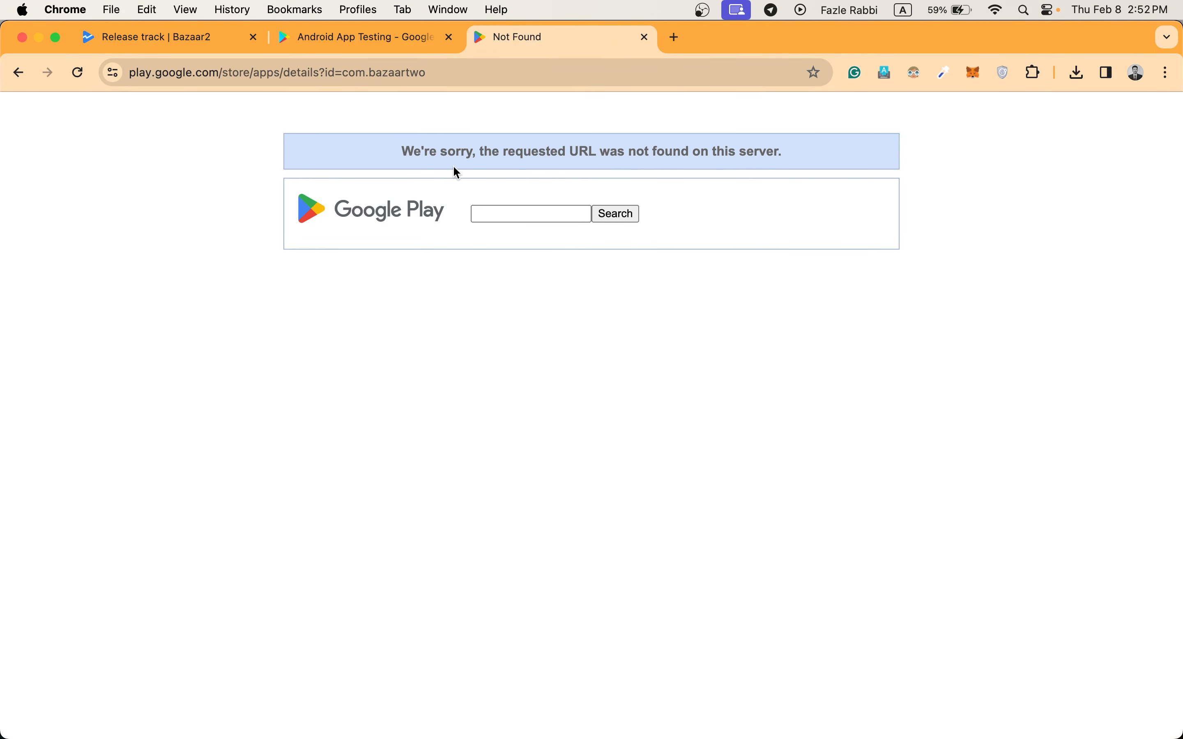
Follow the Google Play download link on the Bazaar2 testing program page.
{"action": "left_click", "coordinate": [370, 52]}
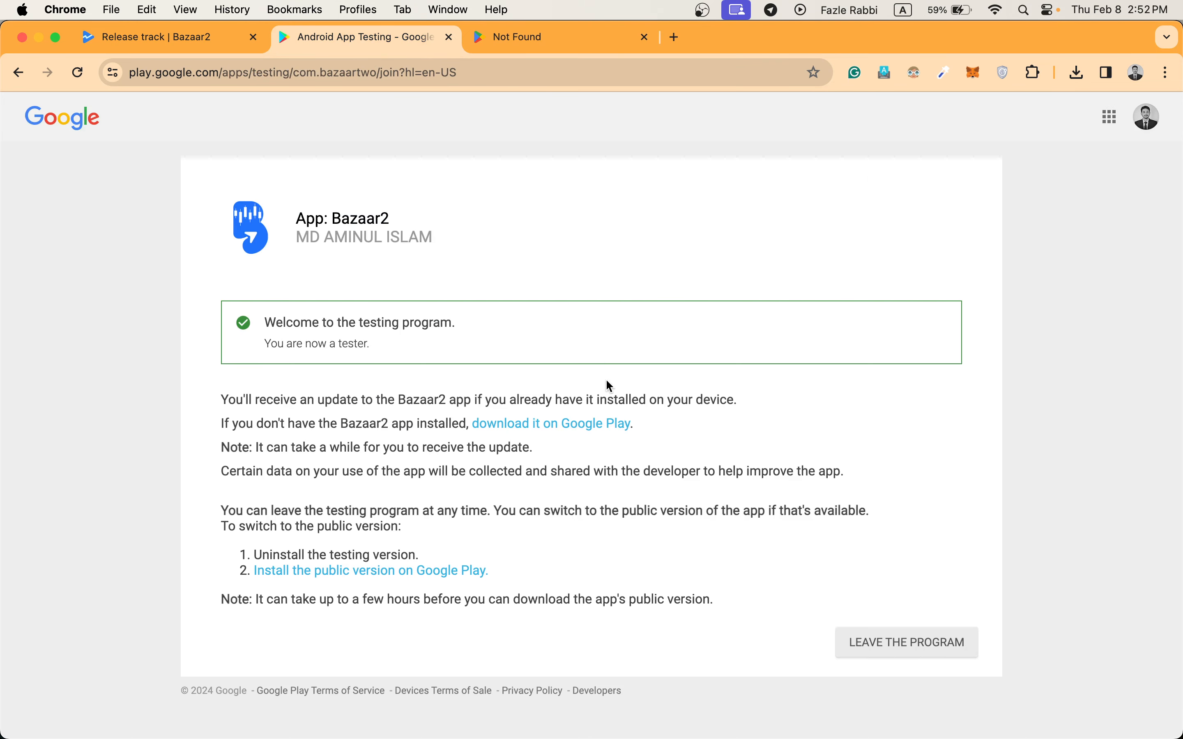
{"action": "left_click", "coordinate": [557, 424]}
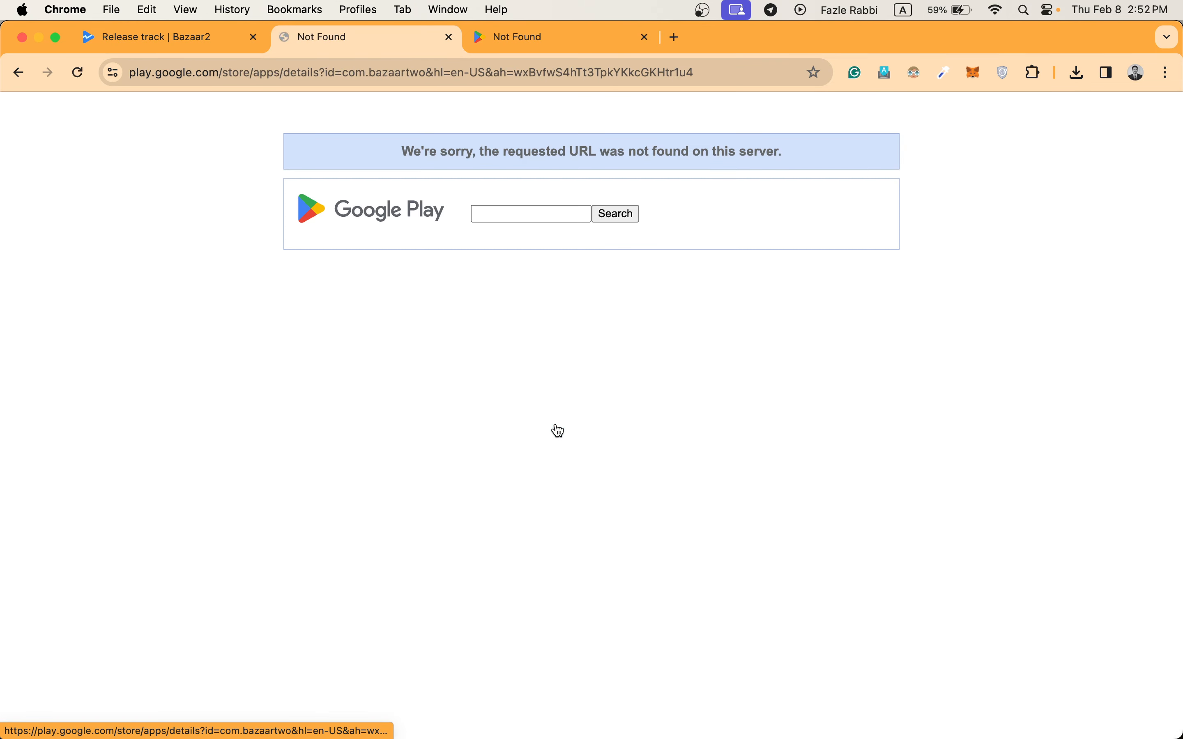
Target all countries and regions in the Alpha closed testing track and save the change.
{"action": "left_click", "coordinate": [188, 38]}
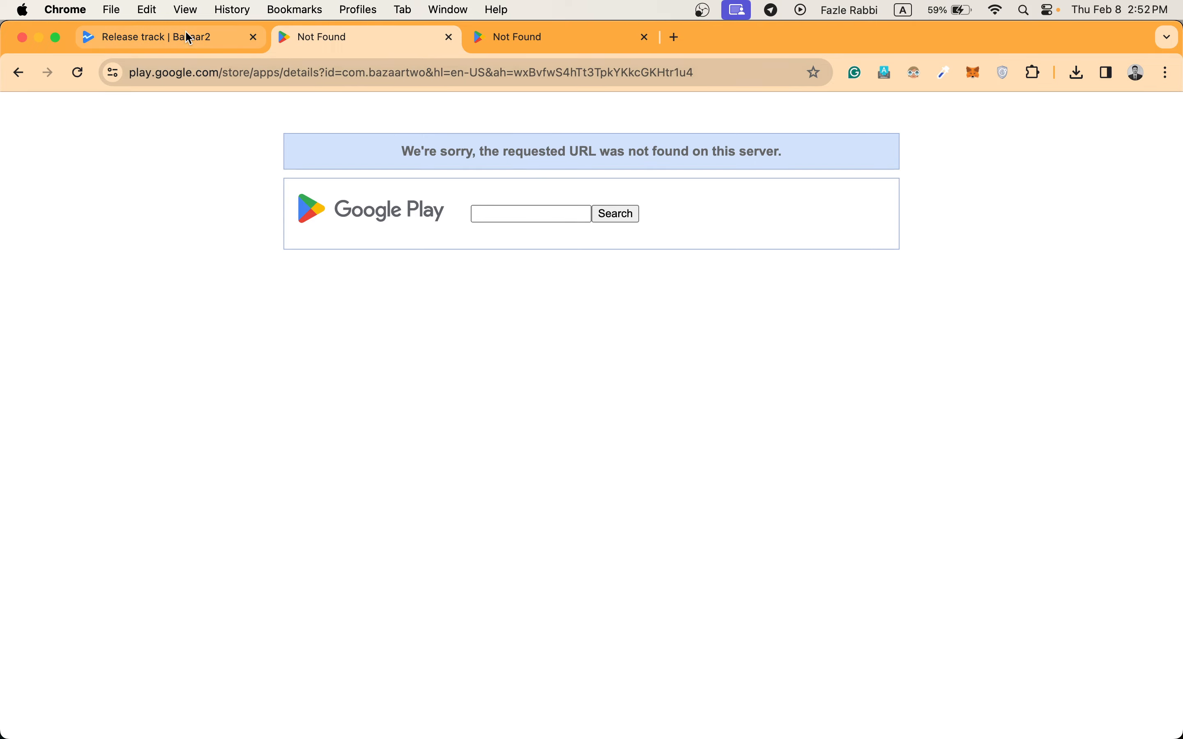
{"action": "scroll", "coordinate": [629, 357], "scroll_direction": "up", "scroll_amount": 10}
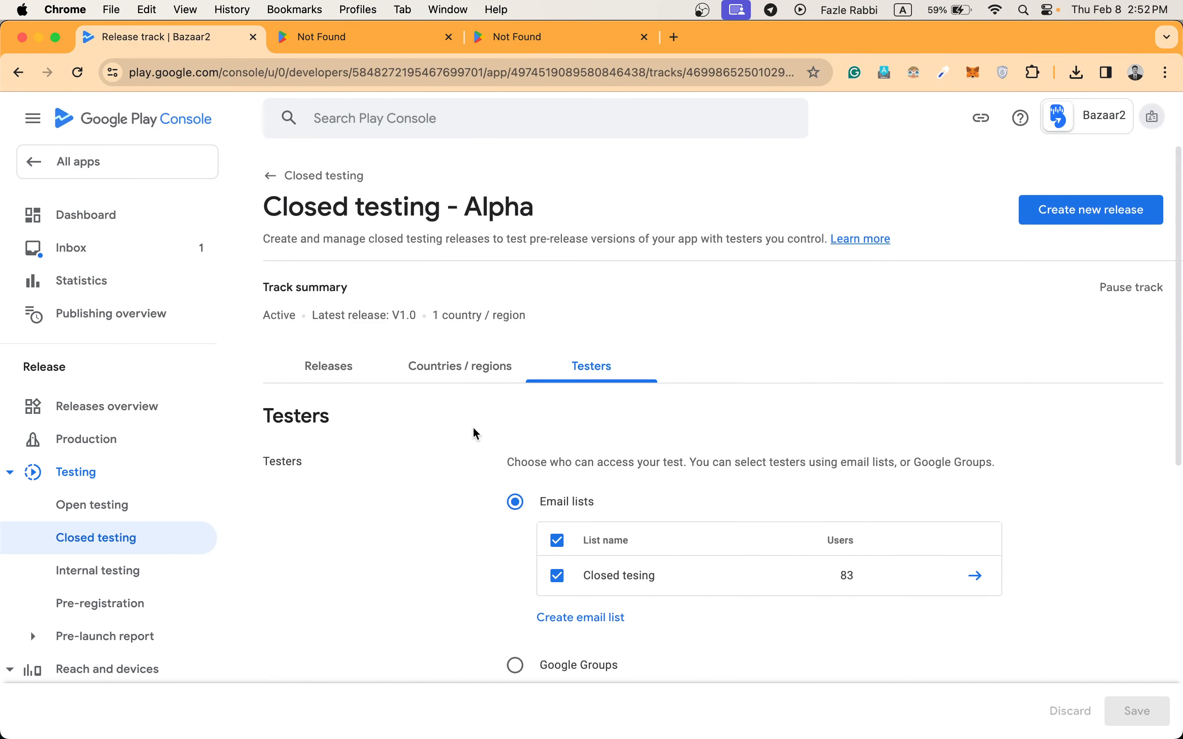
{"action": "left_click", "coordinate": [428, 374]}
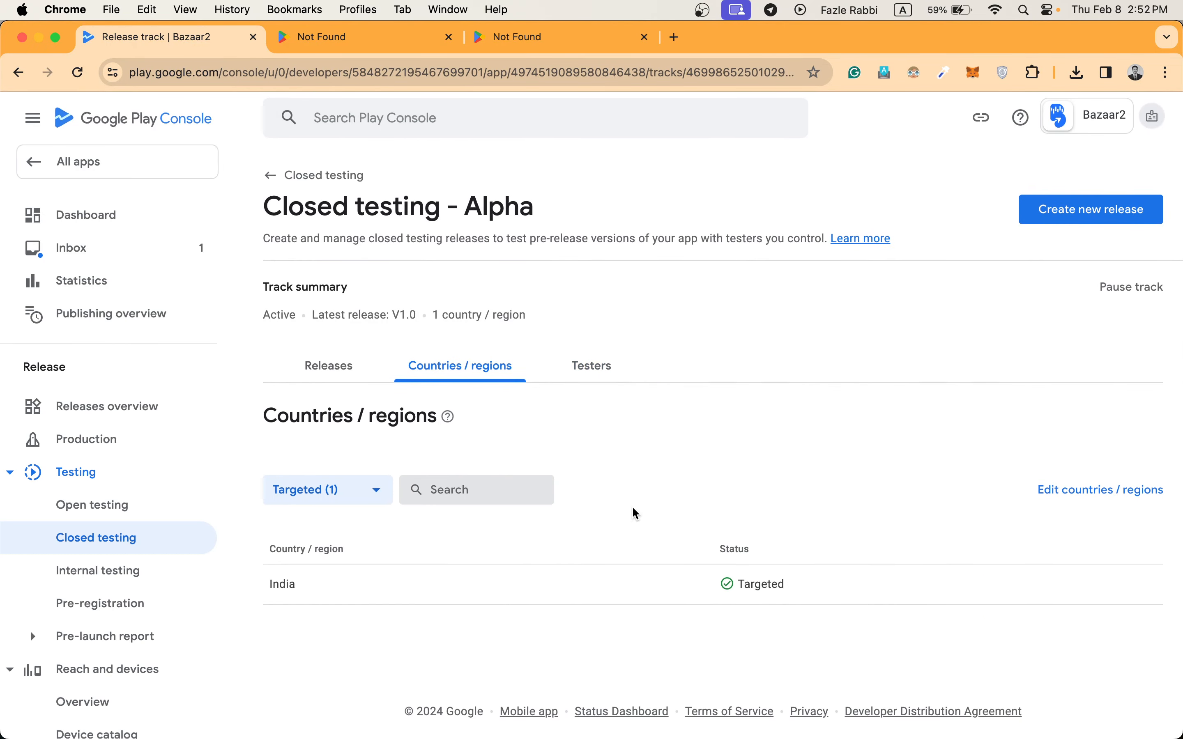
{"action": "left_click", "coordinate": [1120, 490]}
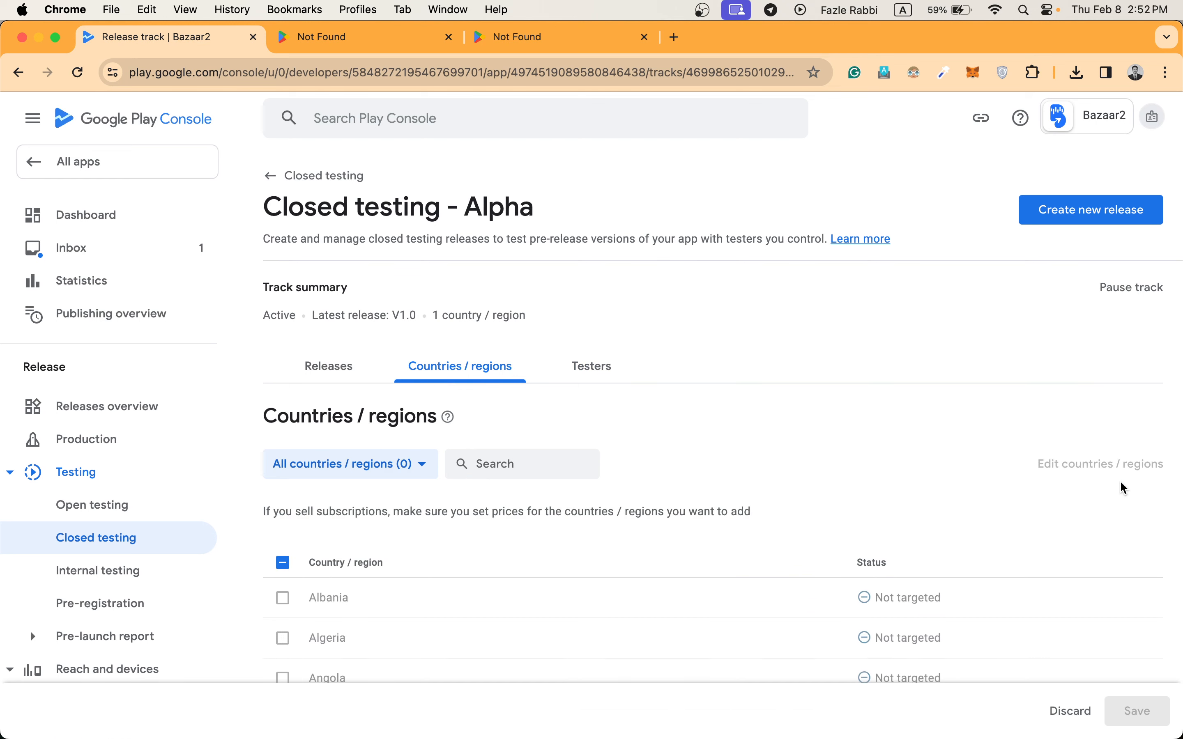
{"action": "left_click", "coordinate": [283, 565]}
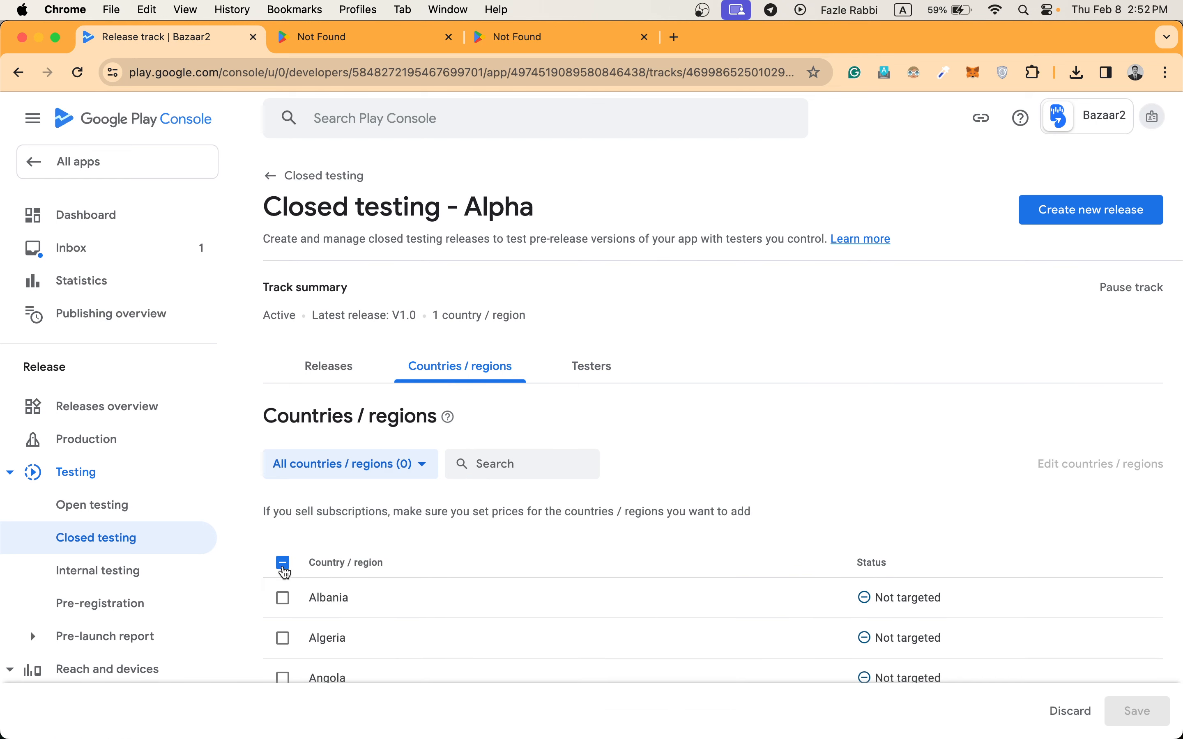
{"action": "left_click", "coordinate": [284, 564]}
{"action": "left_click", "coordinate": [283, 564]}
{"action": "scroll", "coordinate": [283, 567], "scroll_direction": "down", "scroll_amount": 5}
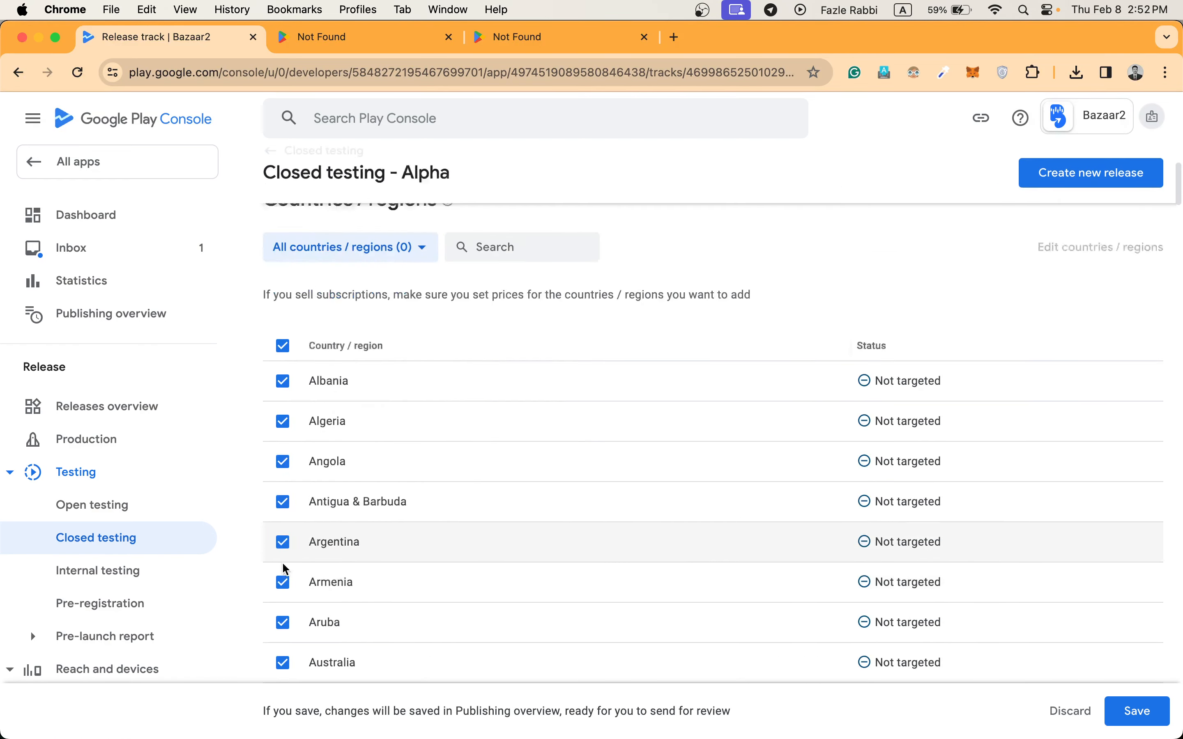
{"action": "left_click", "coordinate": [1122, 709]}
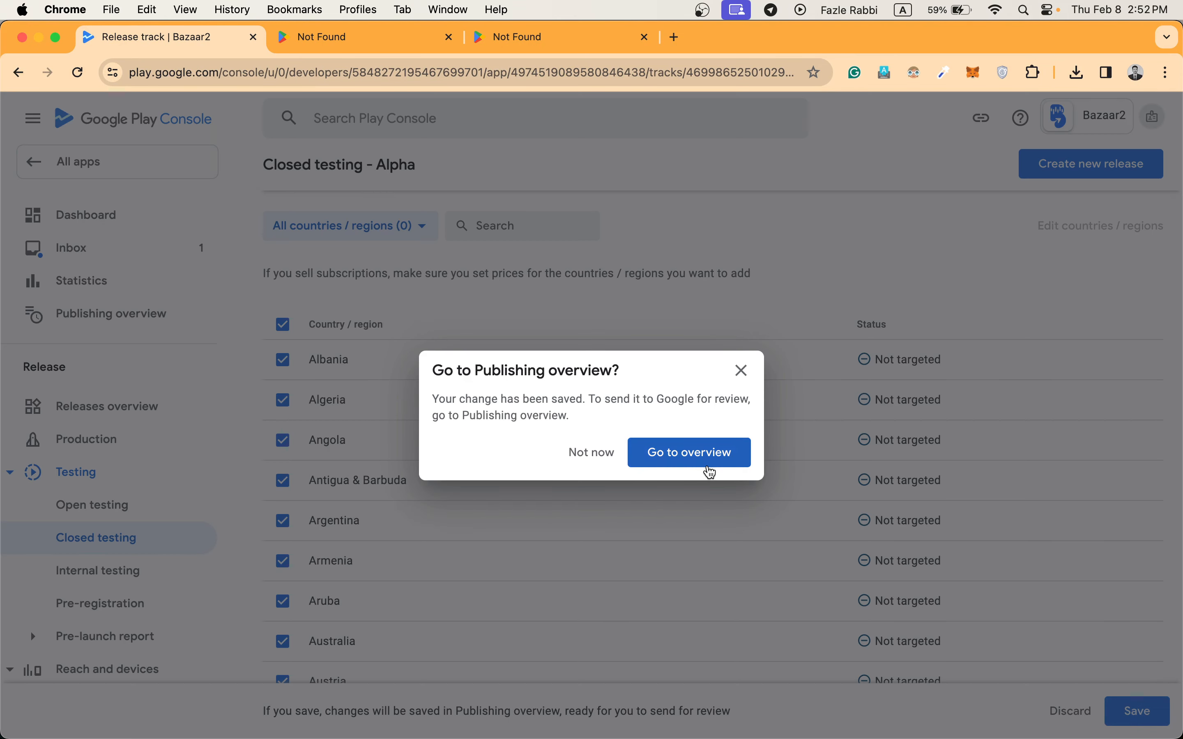
Go to the publishing overview, send the Alpha track's country and region changes for review, and collapse the geo-blocking notice.
{"action": "left_click", "coordinate": [695, 459]}
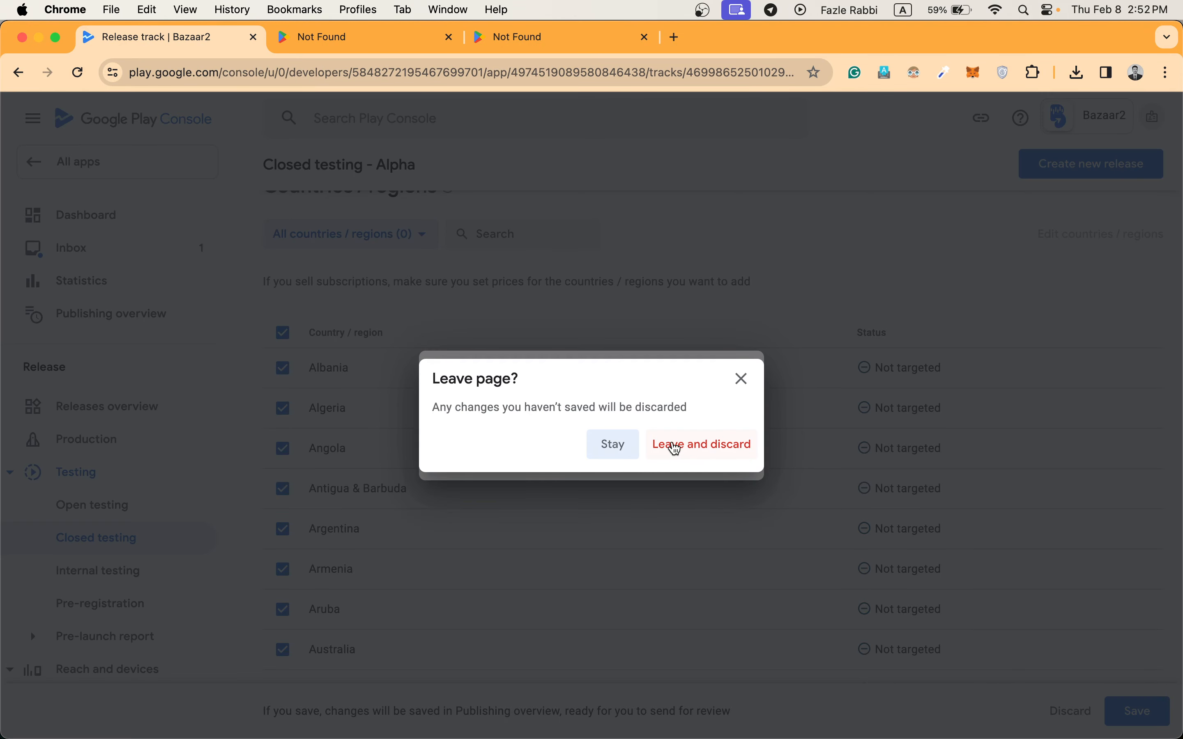
{"action": "left_click", "coordinate": [699, 445]}
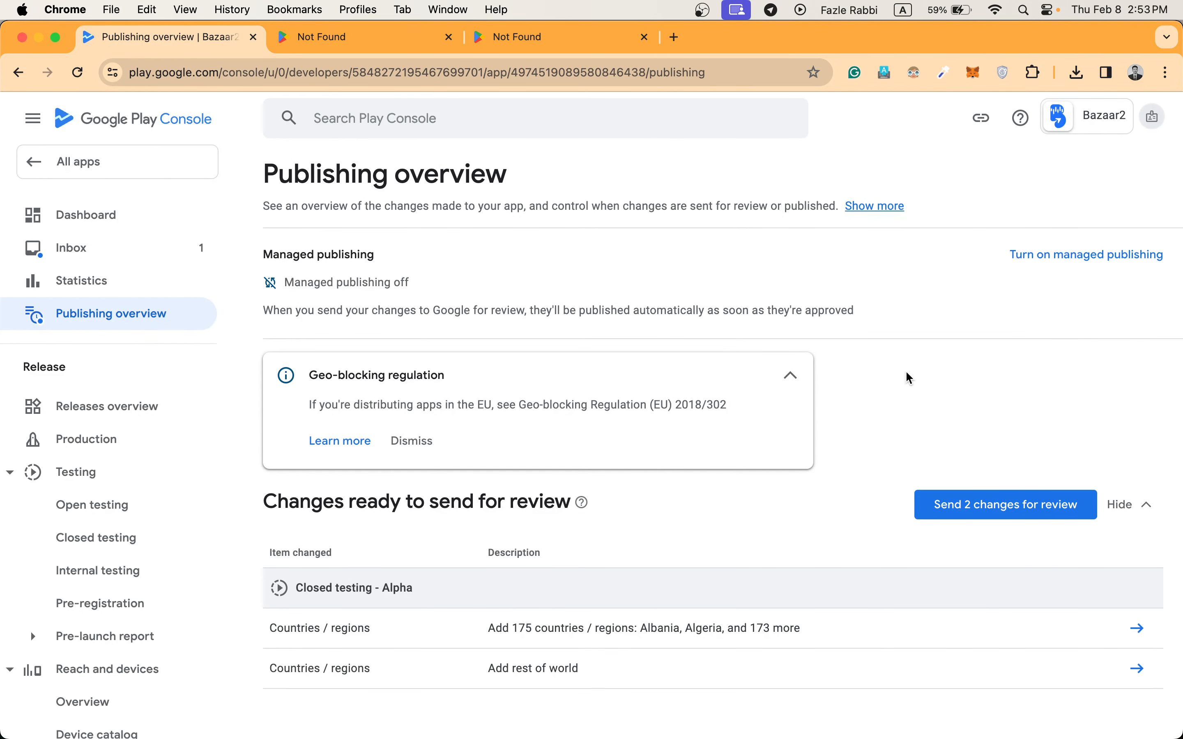
{"action": "scroll", "coordinate": [986, 427], "scroll_direction": "down", "scroll_amount": 1}
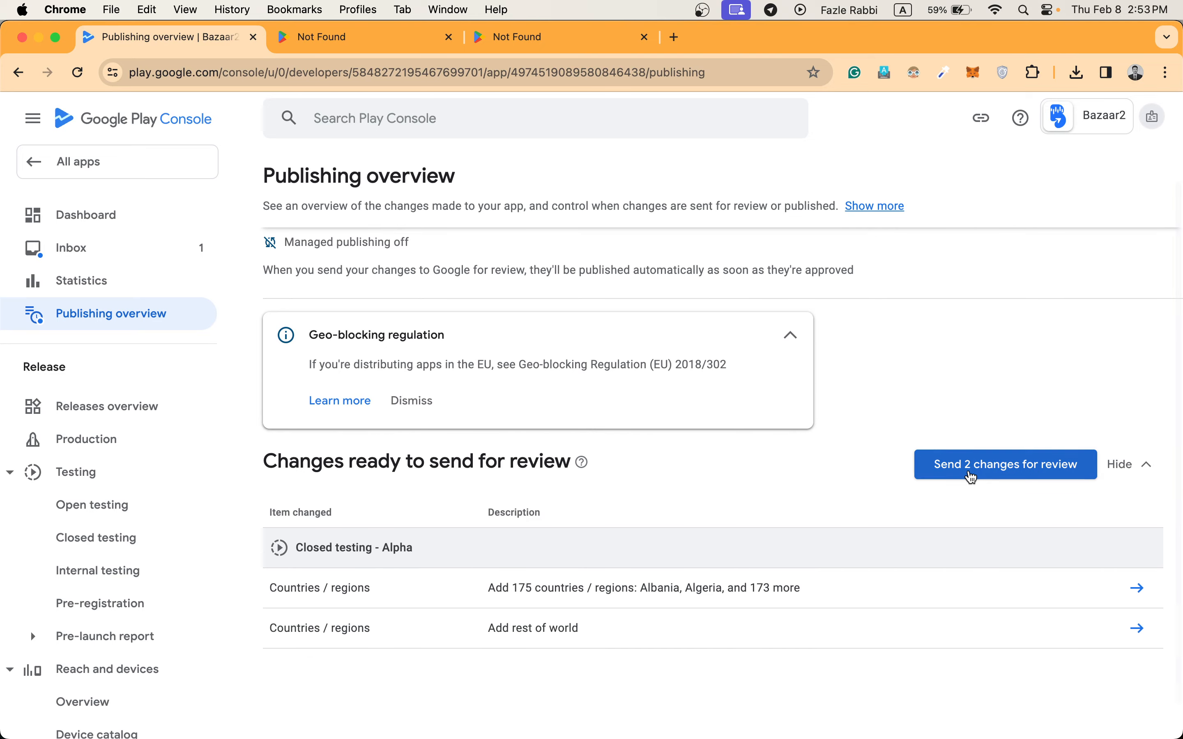
{"action": "left_click", "coordinate": [969, 475]}
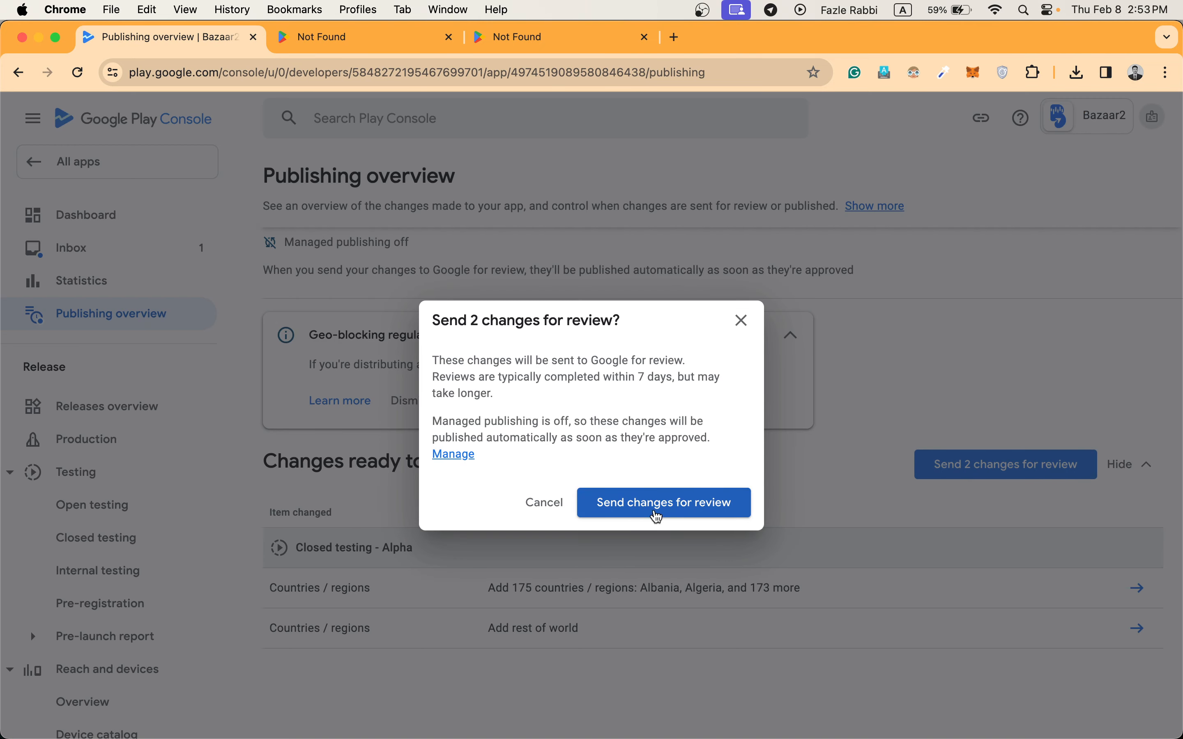
{"action": "left_click", "coordinate": [660, 508]}
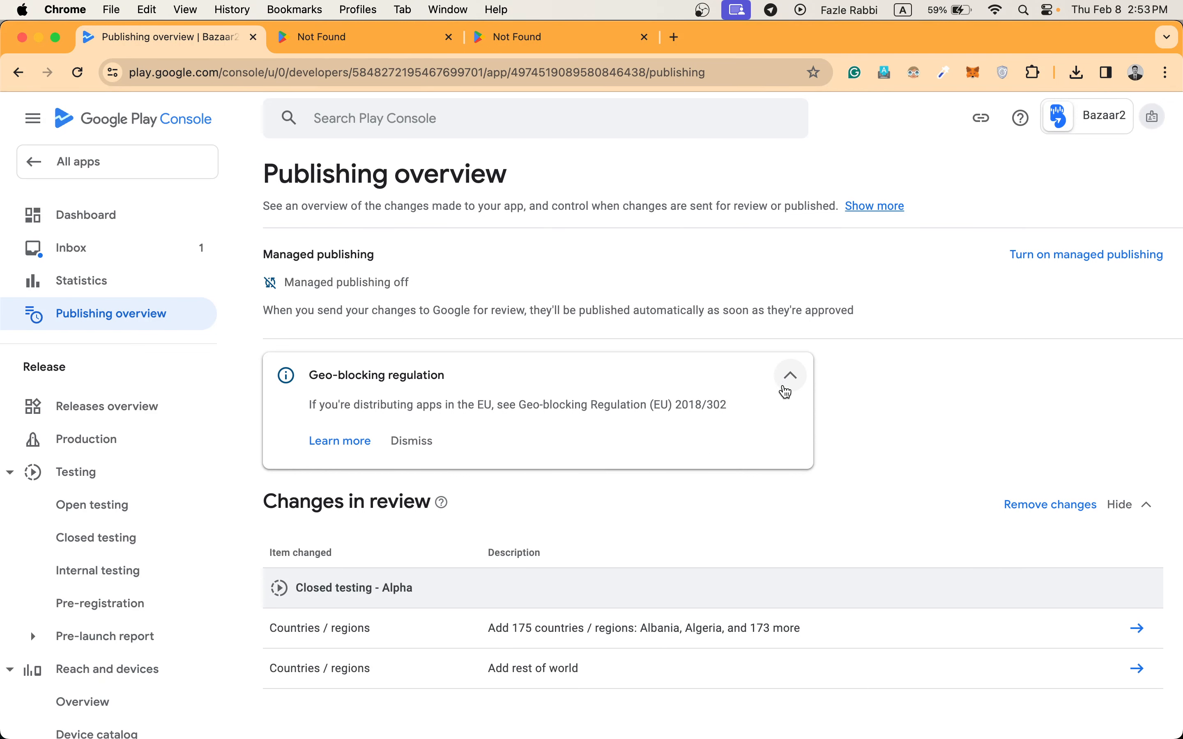
{"action": "left_click", "coordinate": [784, 382]}
Reload the Google Play store page for com.bazaartwo to check the app's availability.
{"action": "left_click", "coordinate": [537, 36]}
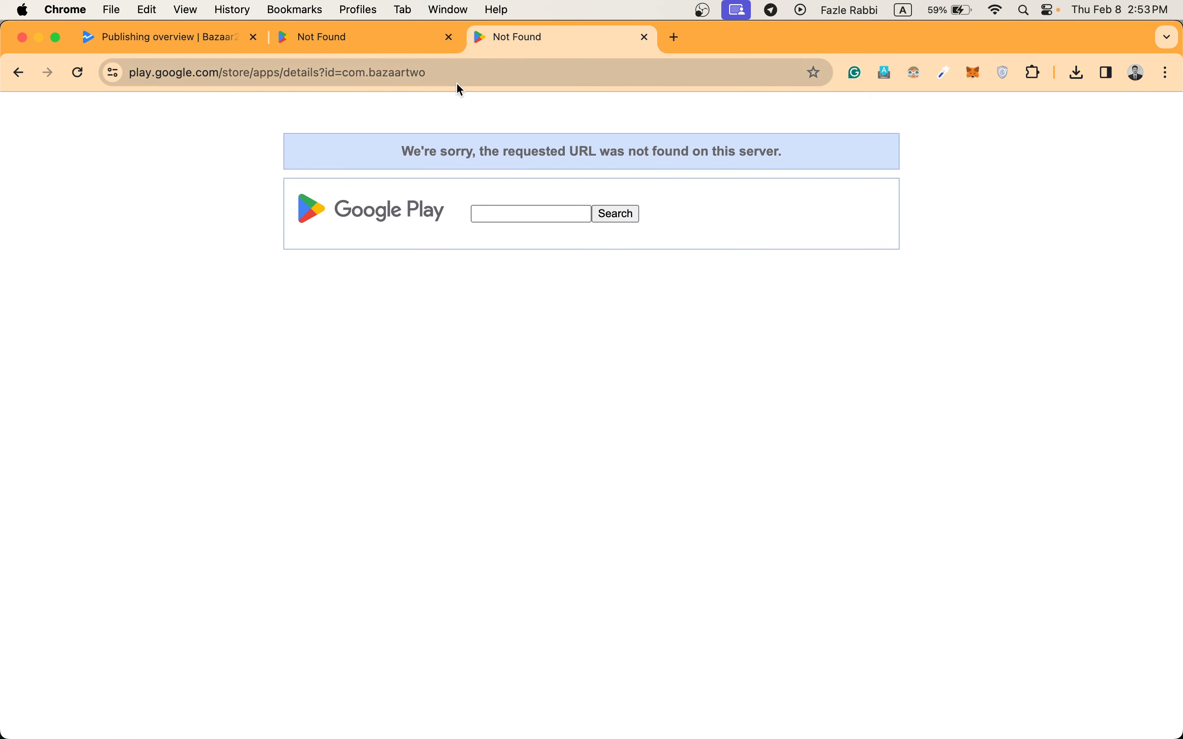
{"action": "left_click", "coordinate": [471, 74]}
{"action": "key", "text": "Return"}
{"action": "left_click", "coordinate": [447, 79]}
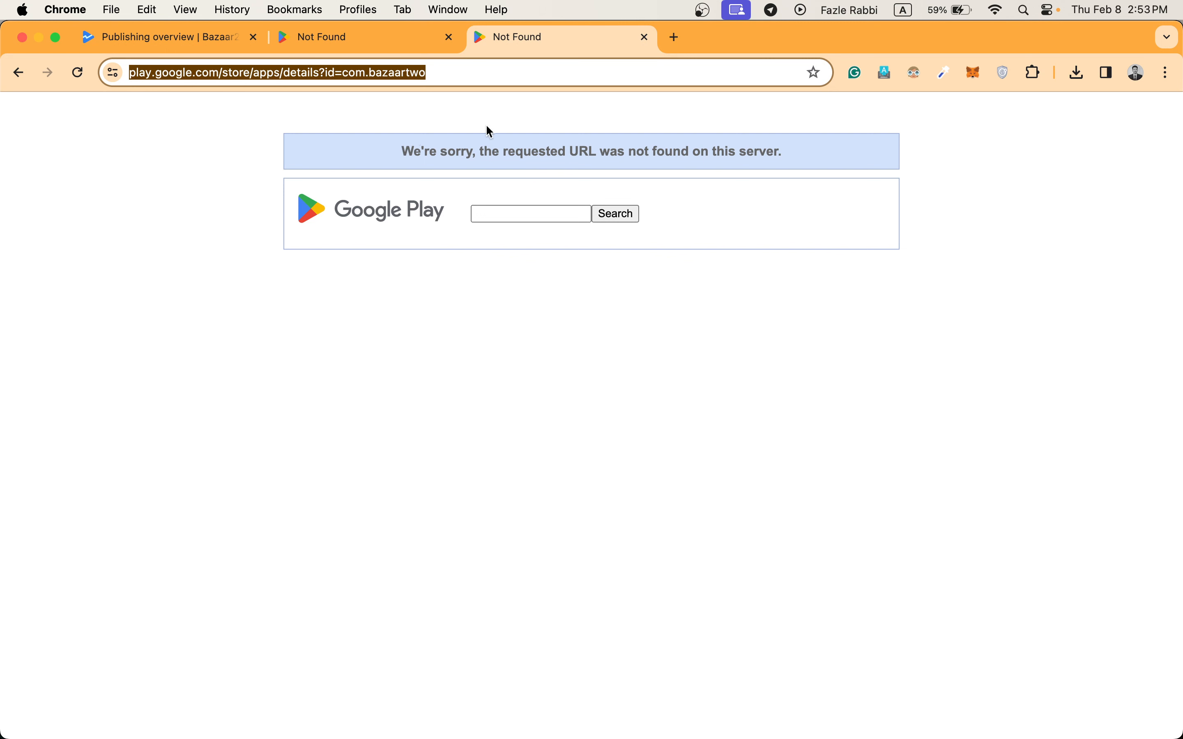
Switch to the developer account that owns Workout Optimiser, open the app's dashboard and view its Google Play listing.
{"action": "left_click", "coordinate": [200, 41]}
{"action": "left_click", "coordinate": [1152, 118]}
{"action": "scroll", "coordinate": [1052, 336], "scroll_direction": "down", "scroll_amount": 5}
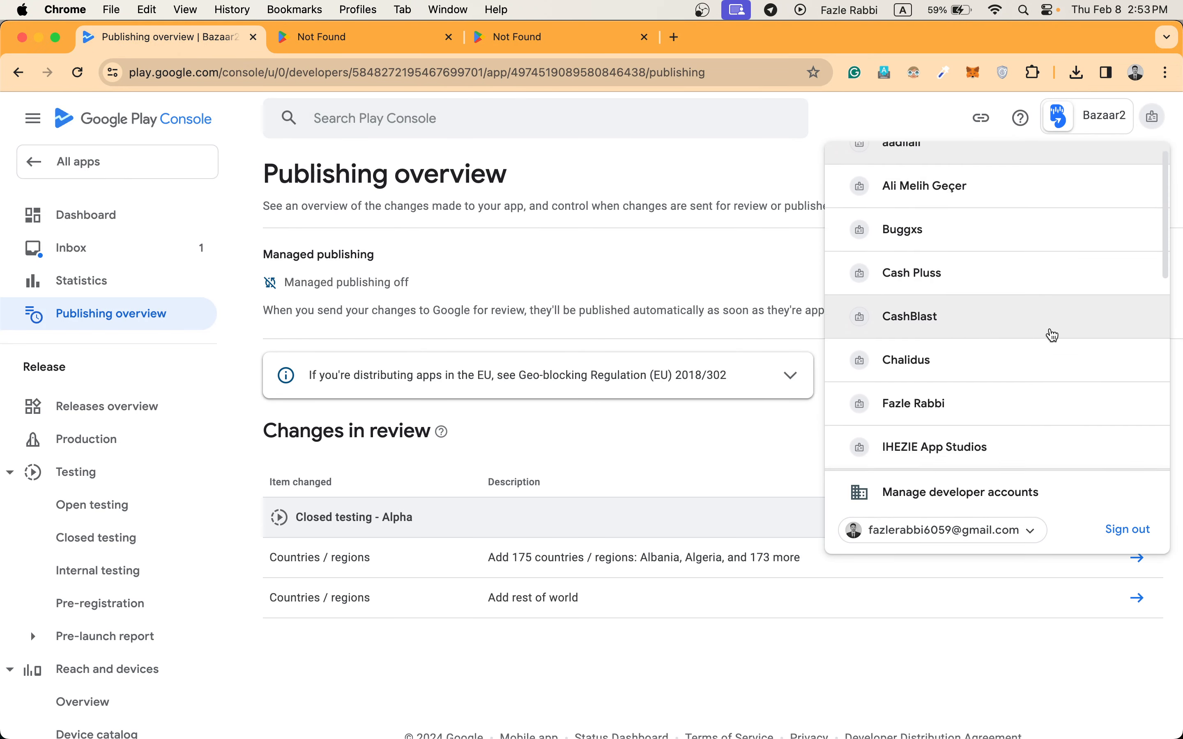
{"action": "left_click", "coordinate": [965, 355]}
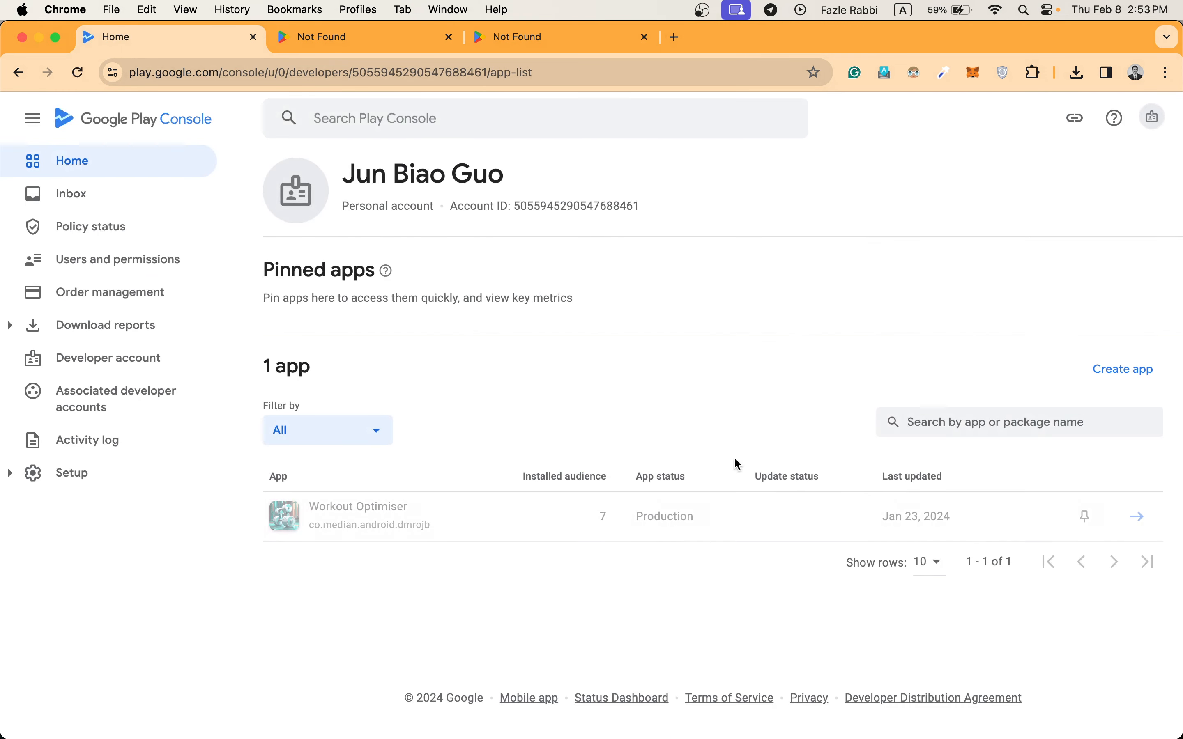
{"action": "left_click", "coordinate": [1130, 522]}
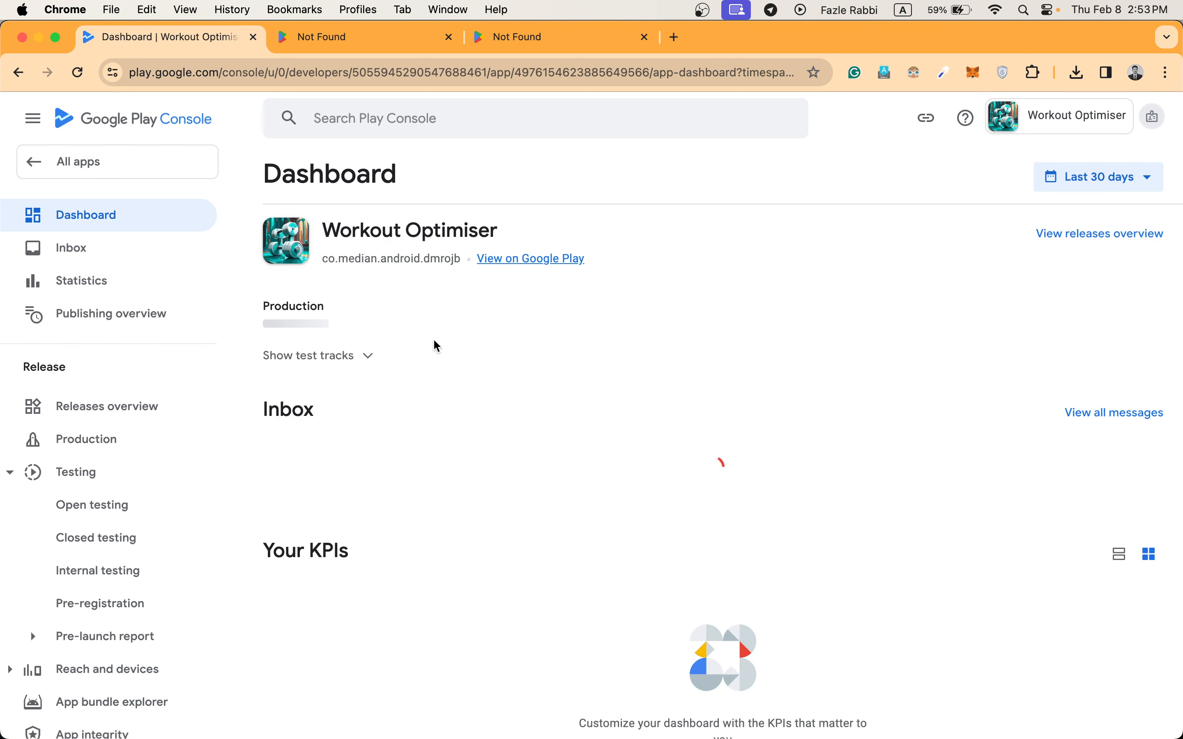
{"action": "left_click", "coordinate": [517, 270]}
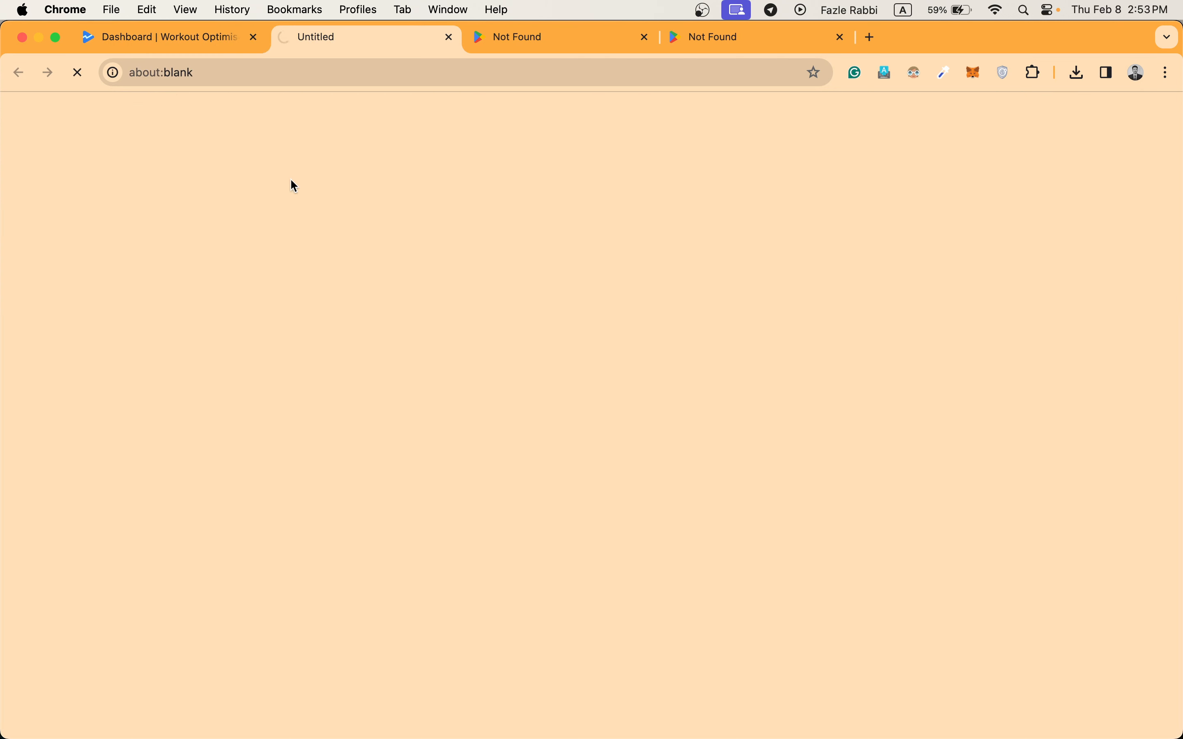
{"action": "left_click", "coordinate": [185, 41]}
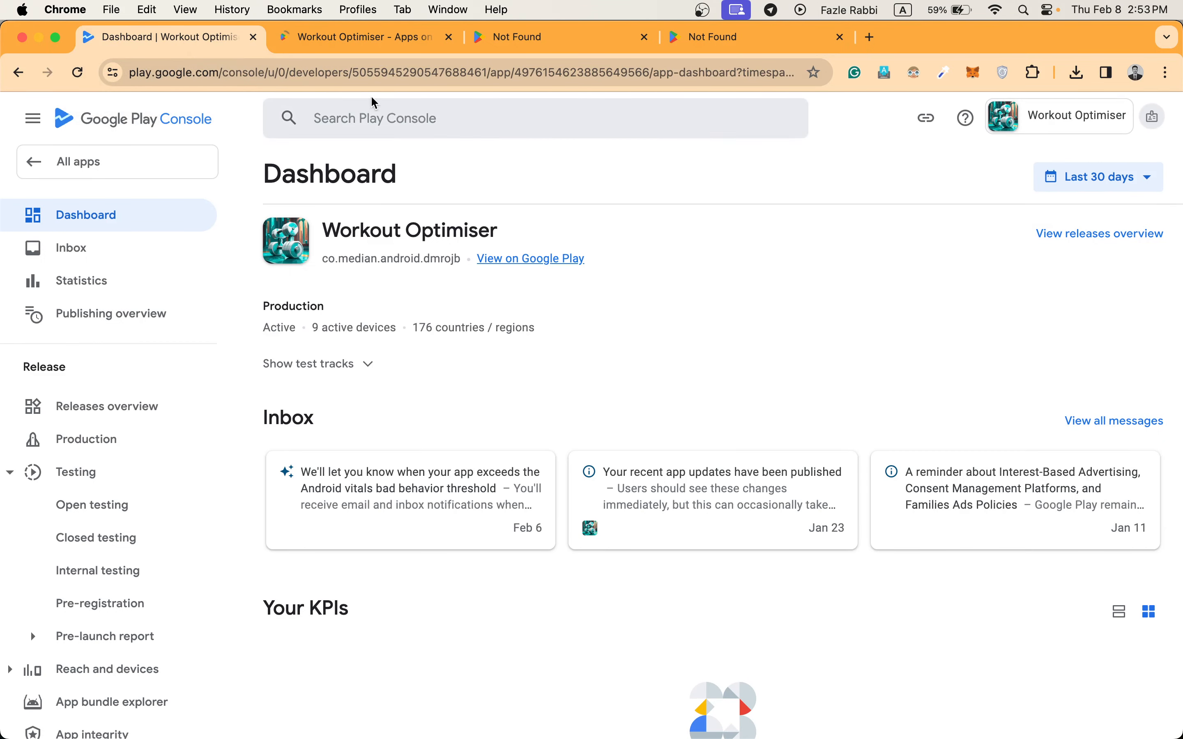
{"action": "left_click", "coordinate": [352, 37]}
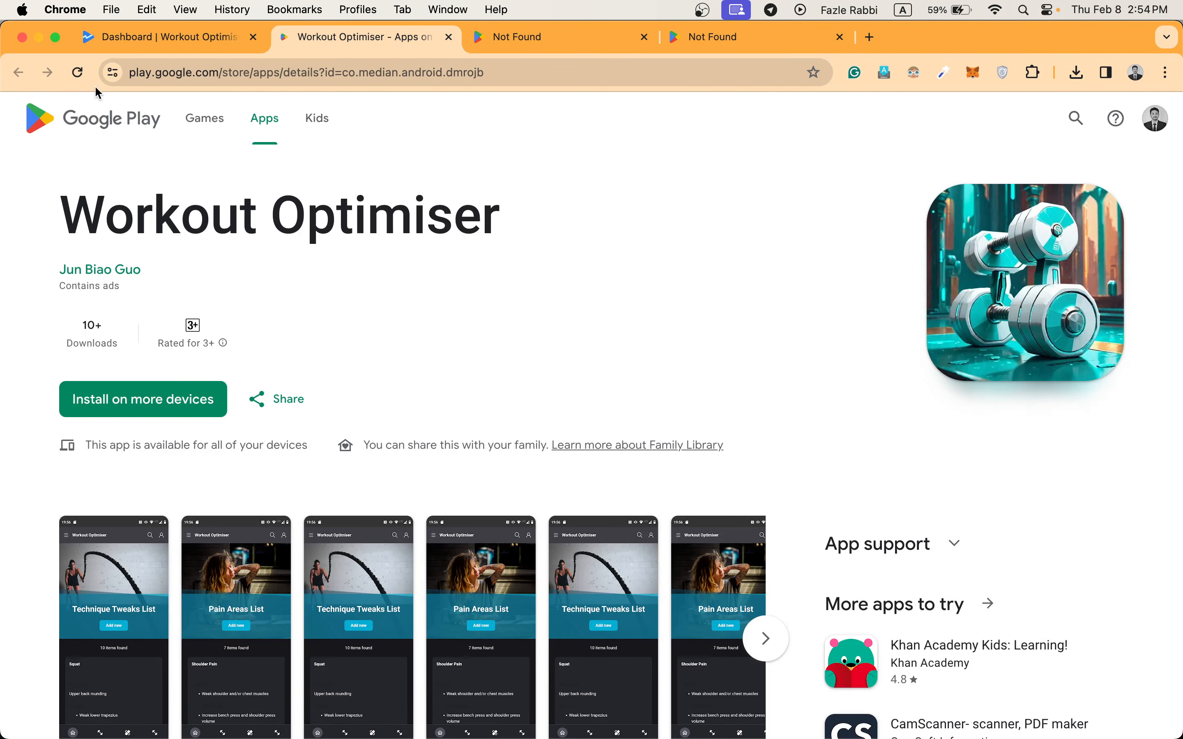
Switch to the PM Game developer account and check War City : Survival Game's requirements for production access on its dashboard.
{"action": "left_click", "coordinate": [103, 47]}
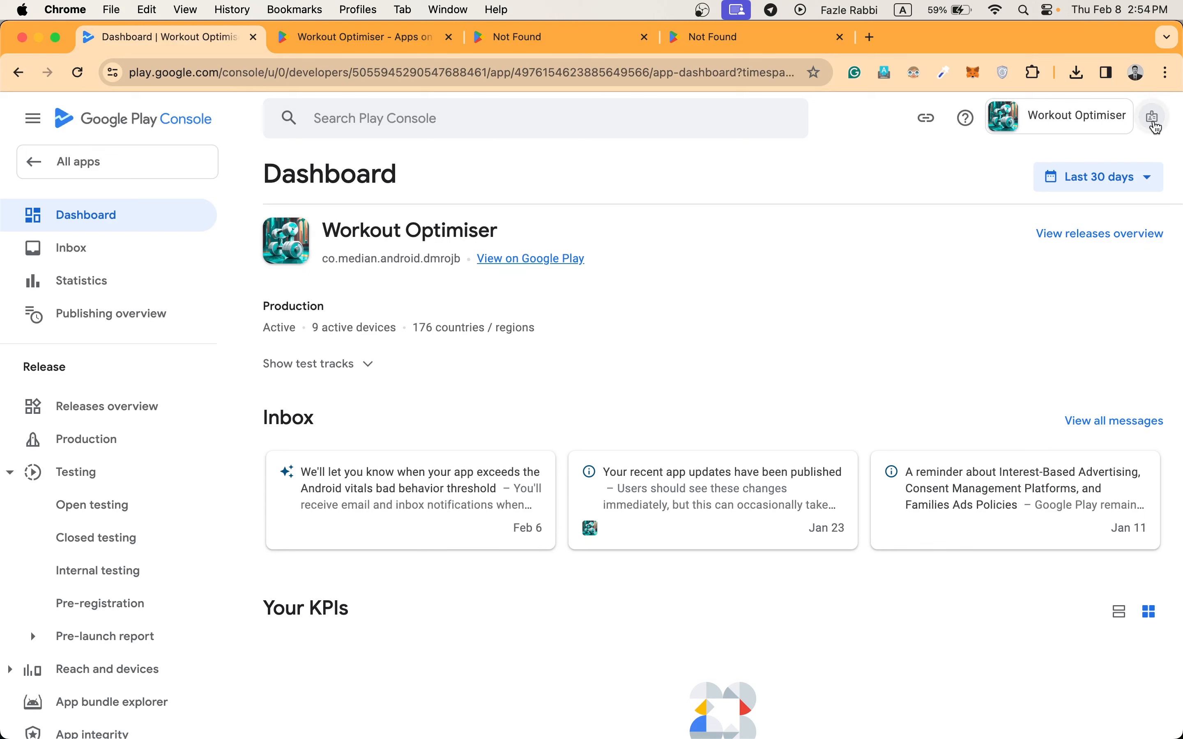
{"action": "left_click", "coordinate": [1153, 118]}
{"action": "scroll", "coordinate": [1025, 378], "scroll_direction": "down", "scroll_amount": 3}
{"action": "scroll", "coordinate": [1024, 384], "scroll_direction": "down", "scroll_amount": 5}
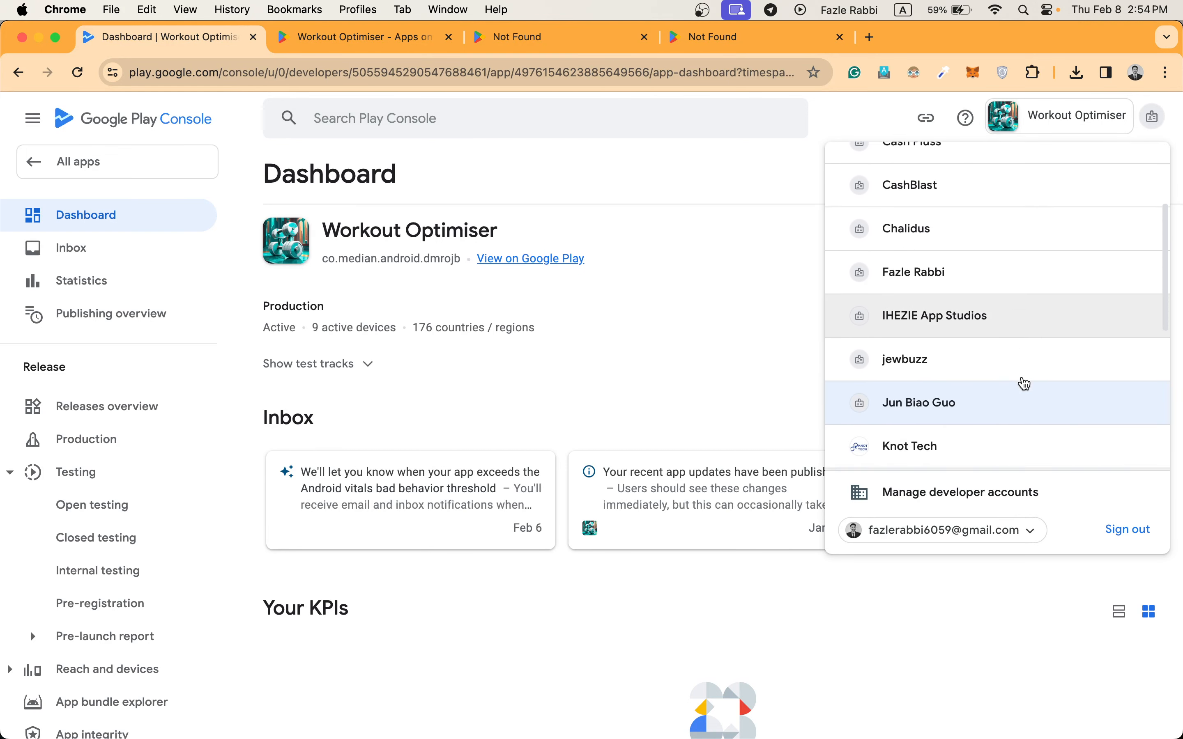
{"action": "scroll", "coordinate": [1024, 385], "scroll_direction": "down", "scroll_amount": 2}
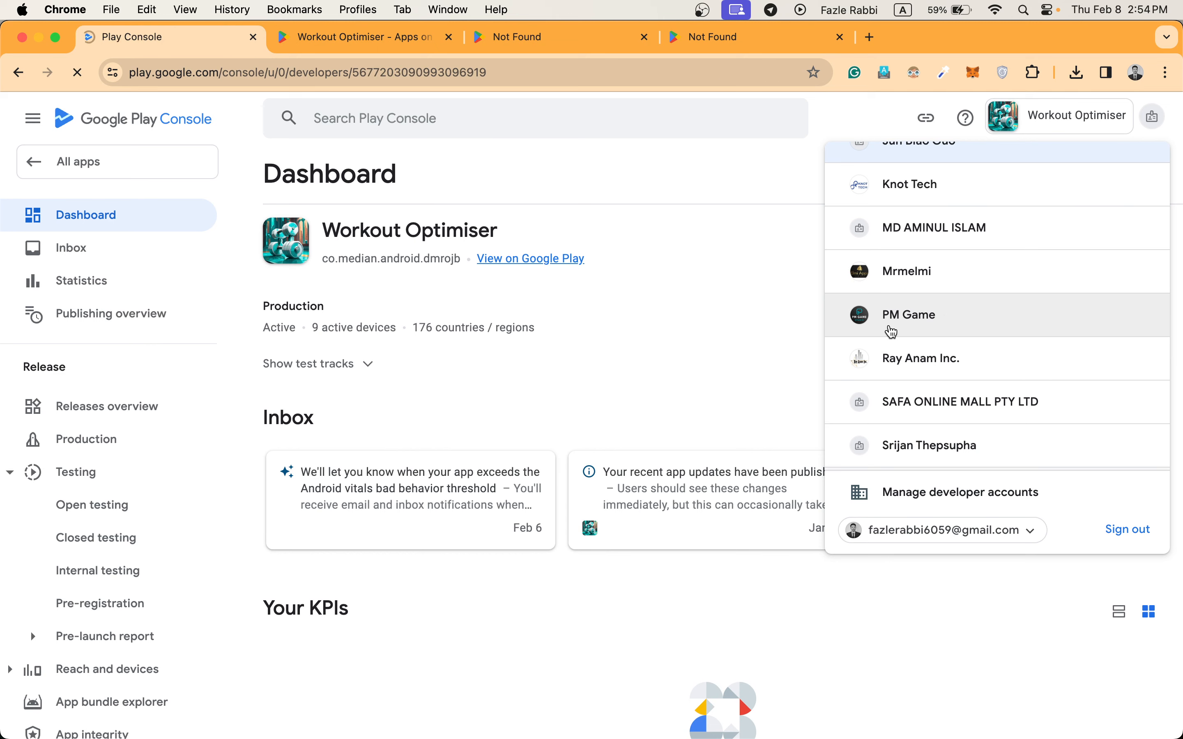
{"action": "left_click", "coordinate": [1140, 587]}
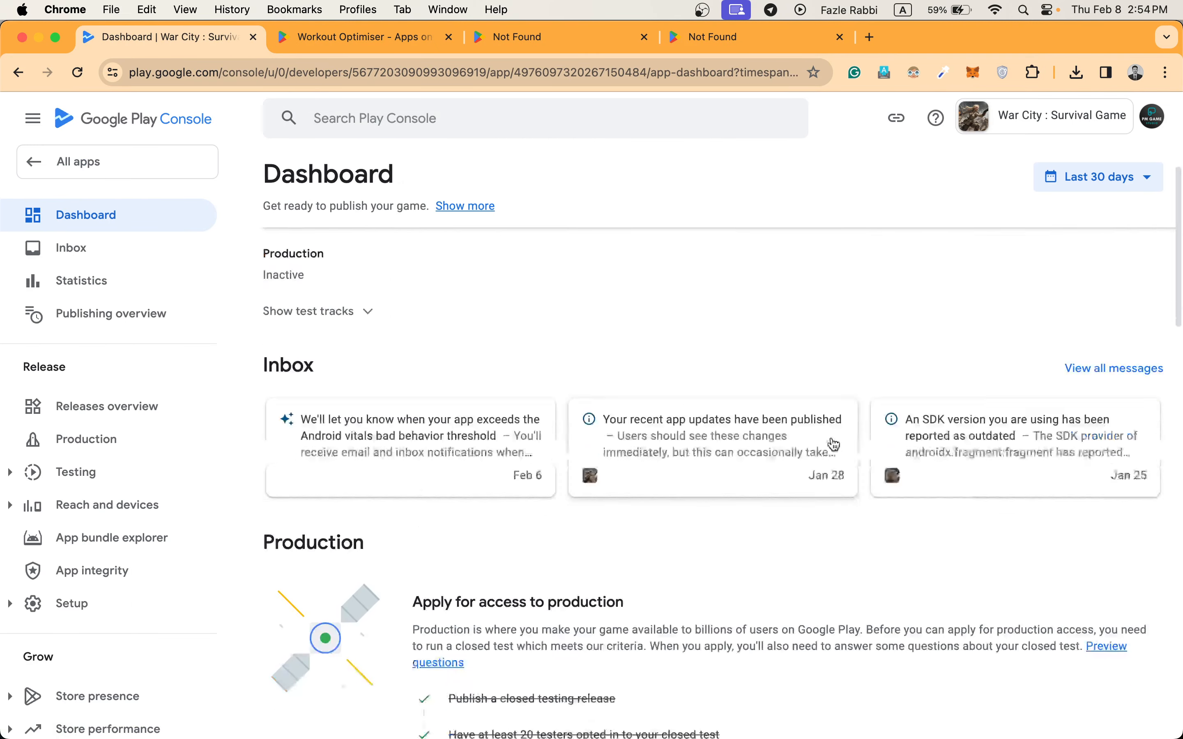
{"action": "scroll", "coordinate": [835, 444], "scroll_direction": "down", "scroll_amount": 6}
{"action": "mouse_move", "coordinate": [1030, 428]}
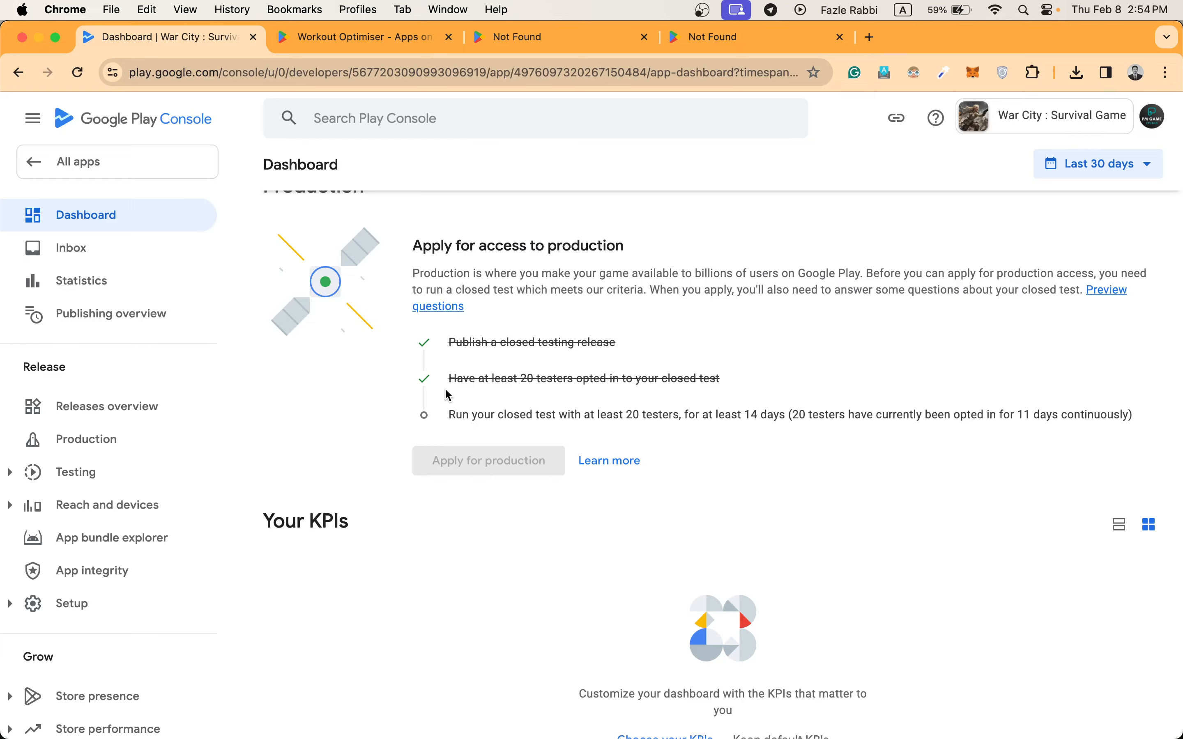
{"action": "scroll", "coordinate": [449, 394], "scroll_direction": "up", "scroll_amount": 7}
Switch to the Buggxs developer account and check Cabo Bord's closed testing progress toward production access on its dashboard.
{"action": "left_click", "coordinate": [1153, 117]}
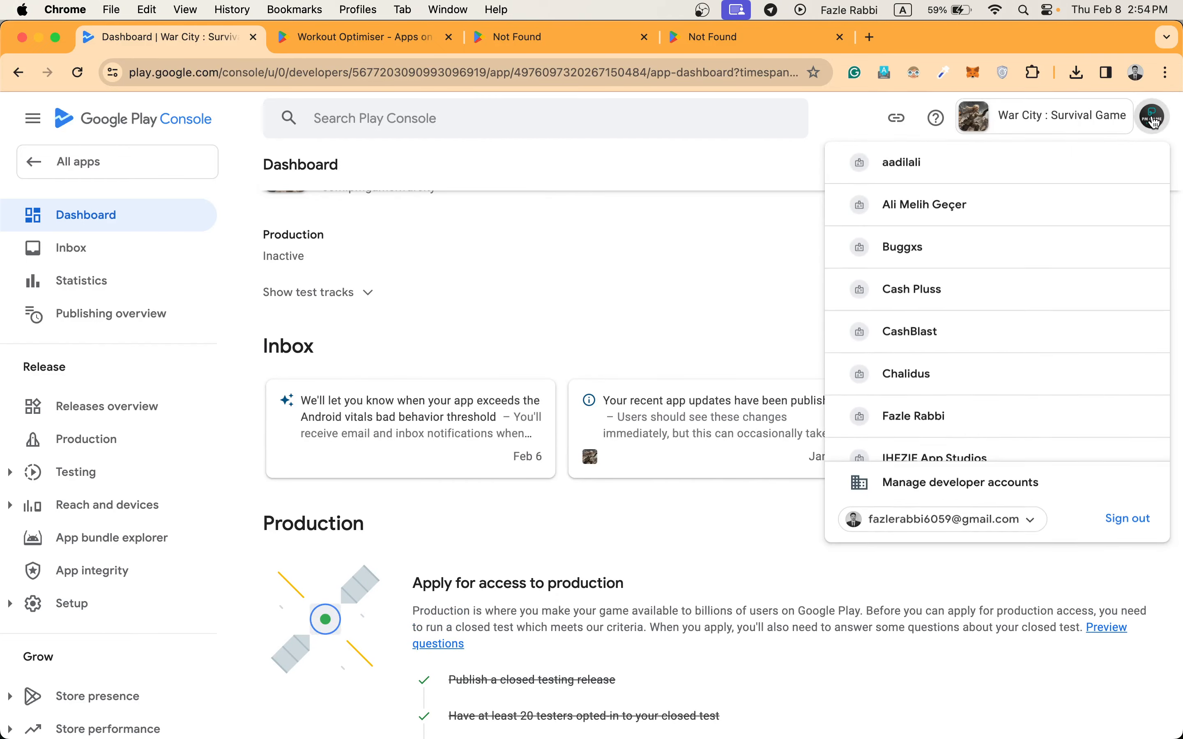
{"action": "scroll", "coordinate": [1061, 275], "scroll_direction": "down", "scroll_amount": 6}
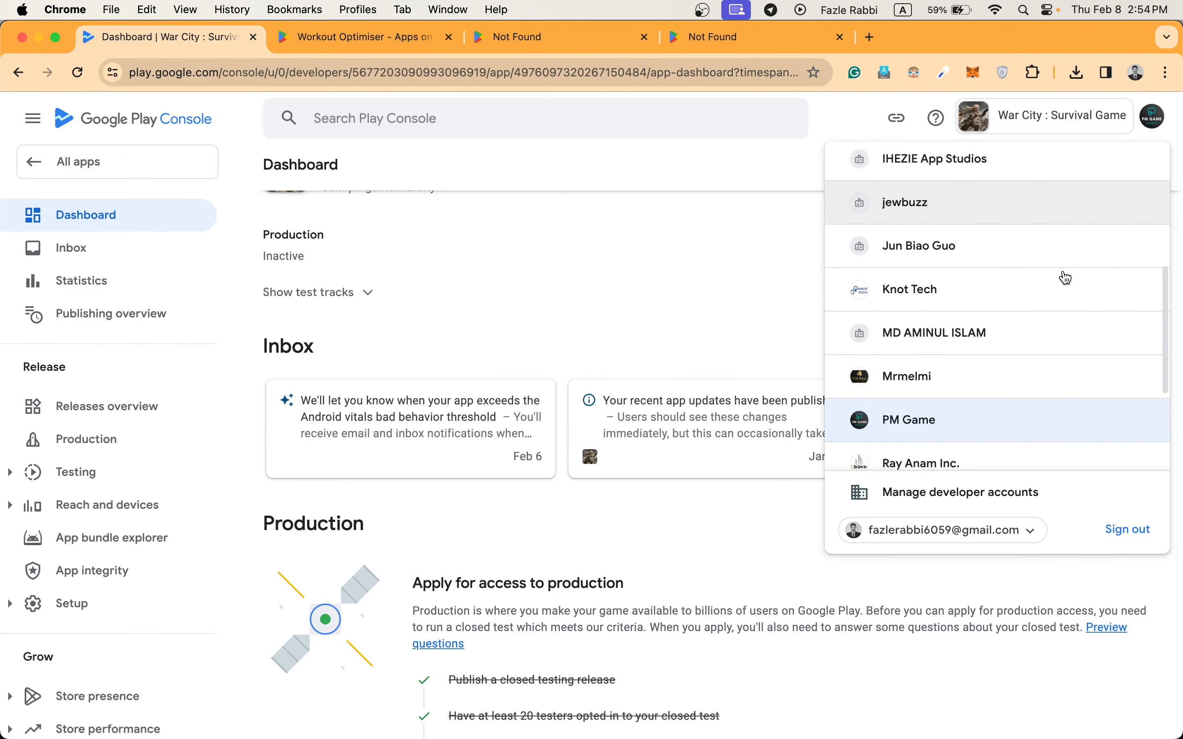
{"action": "scroll", "coordinate": [1064, 277], "scroll_direction": "down", "scroll_amount": 4}
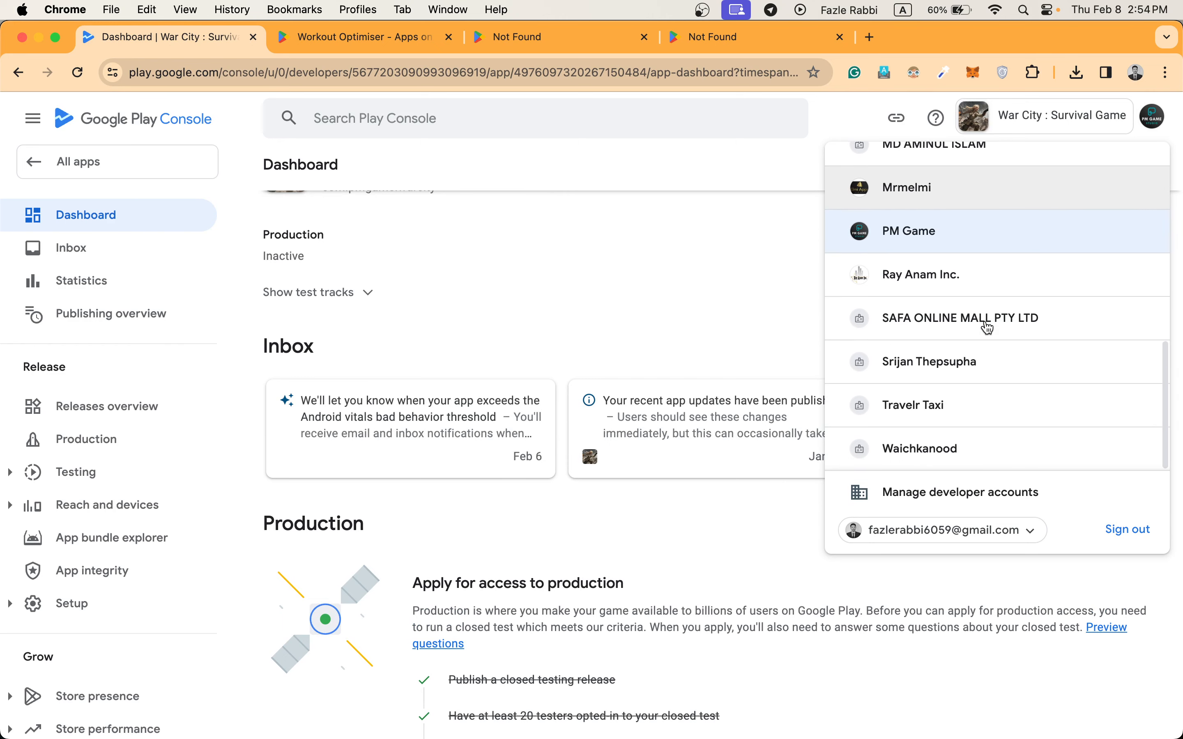
{"action": "scroll", "coordinate": [951, 443], "scroll_direction": "up", "scroll_amount": 10}
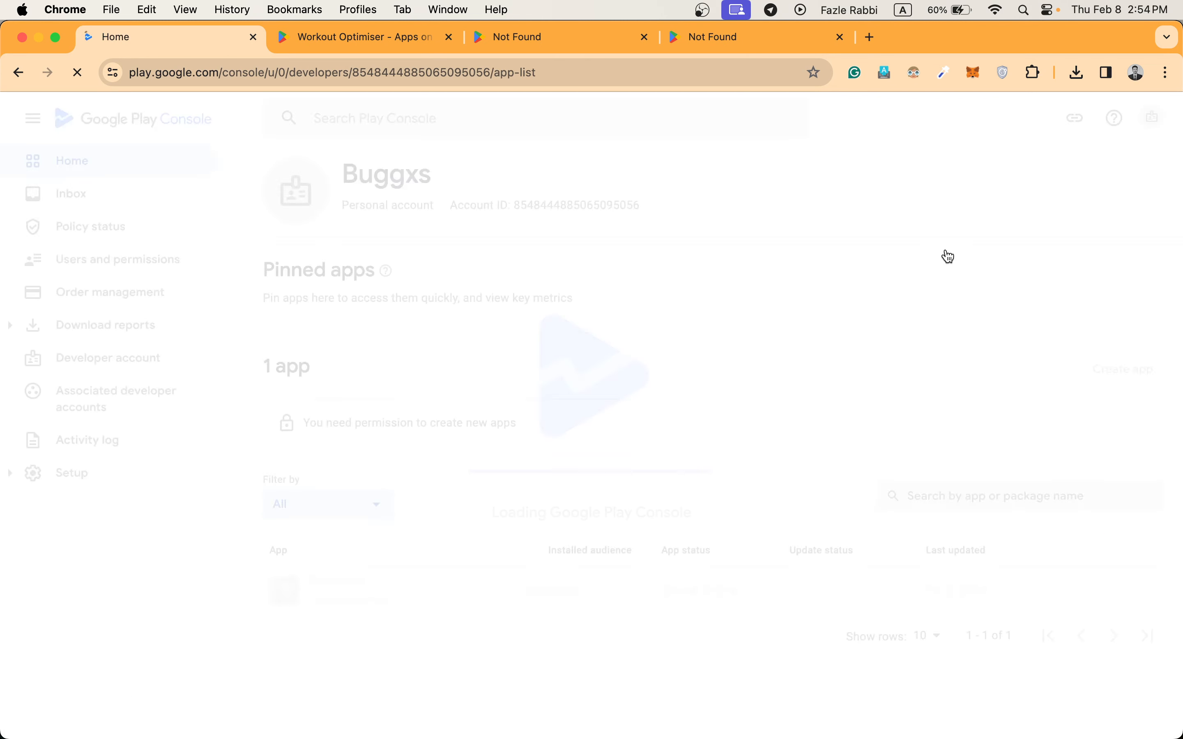
{"action": "scroll", "coordinate": [848, 385], "scroll_direction": "down", "scroll_amount": 1}
{"action": "left_click", "coordinate": [1134, 559]}
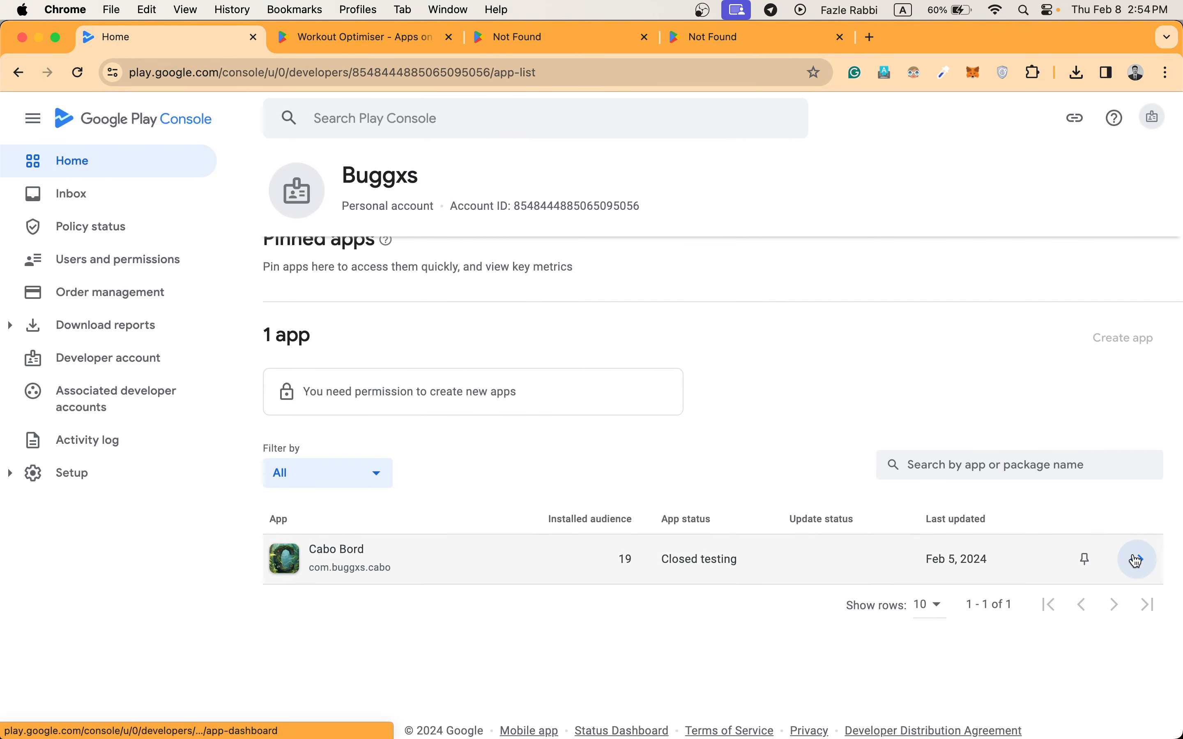
{"action": "scroll", "coordinate": [871, 547], "scroll_direction": "down", "scroll_amount": 5}
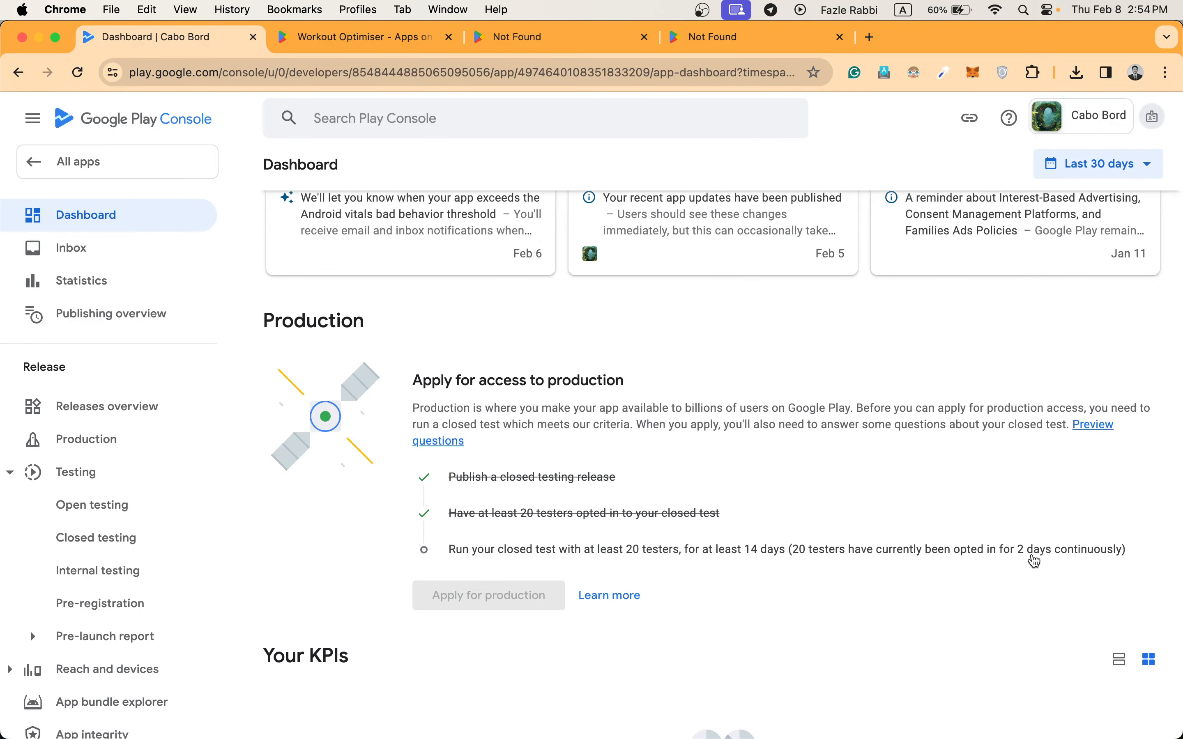
{"action": "scroll", "coordinate": [968, 426], "scroll_direction": "up", "scroll_amount": 5}
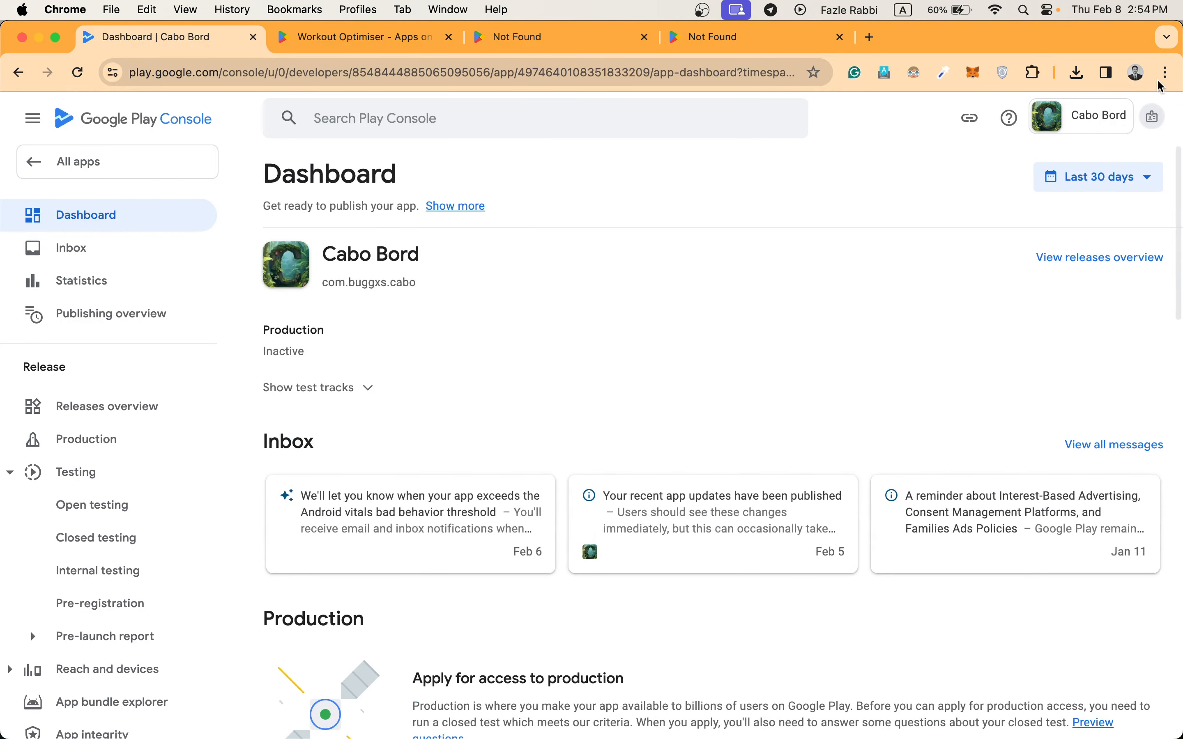
{"action": "key", "text": "ctrl+Up"}
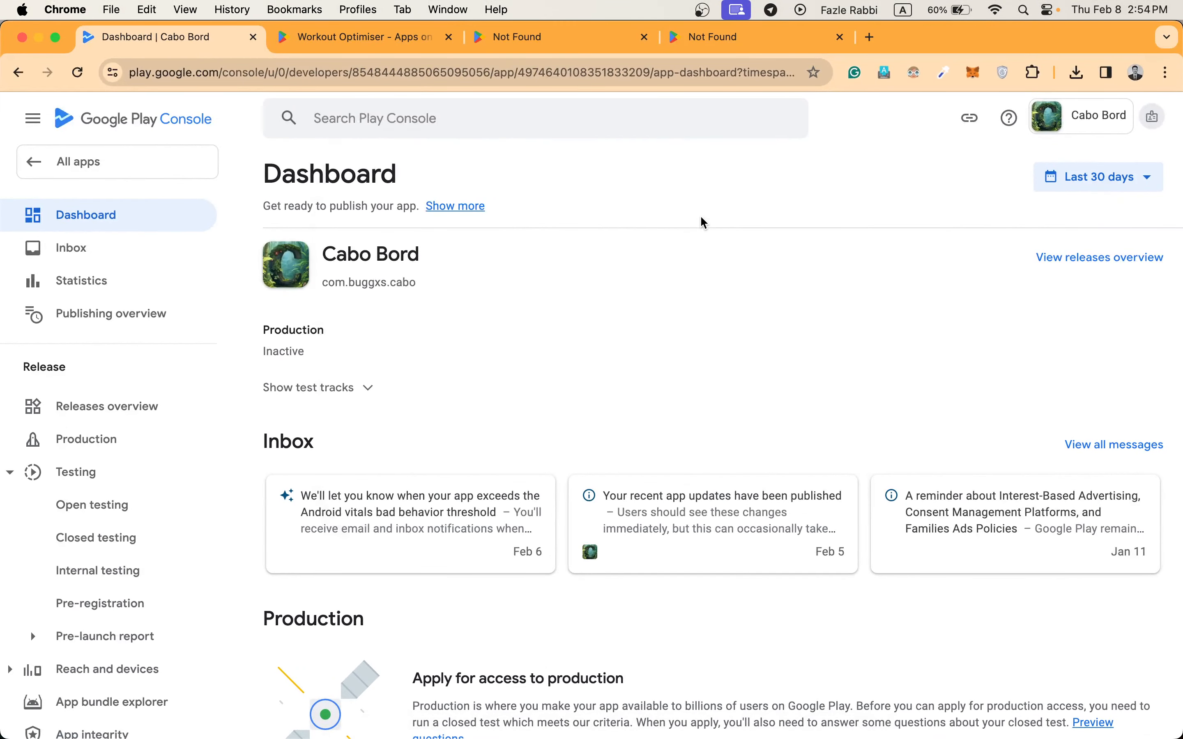
{"action": "key", "text": "super+space"}
{"action": "type", "text": "obs"}
{"action": "key", "text": "Return"}
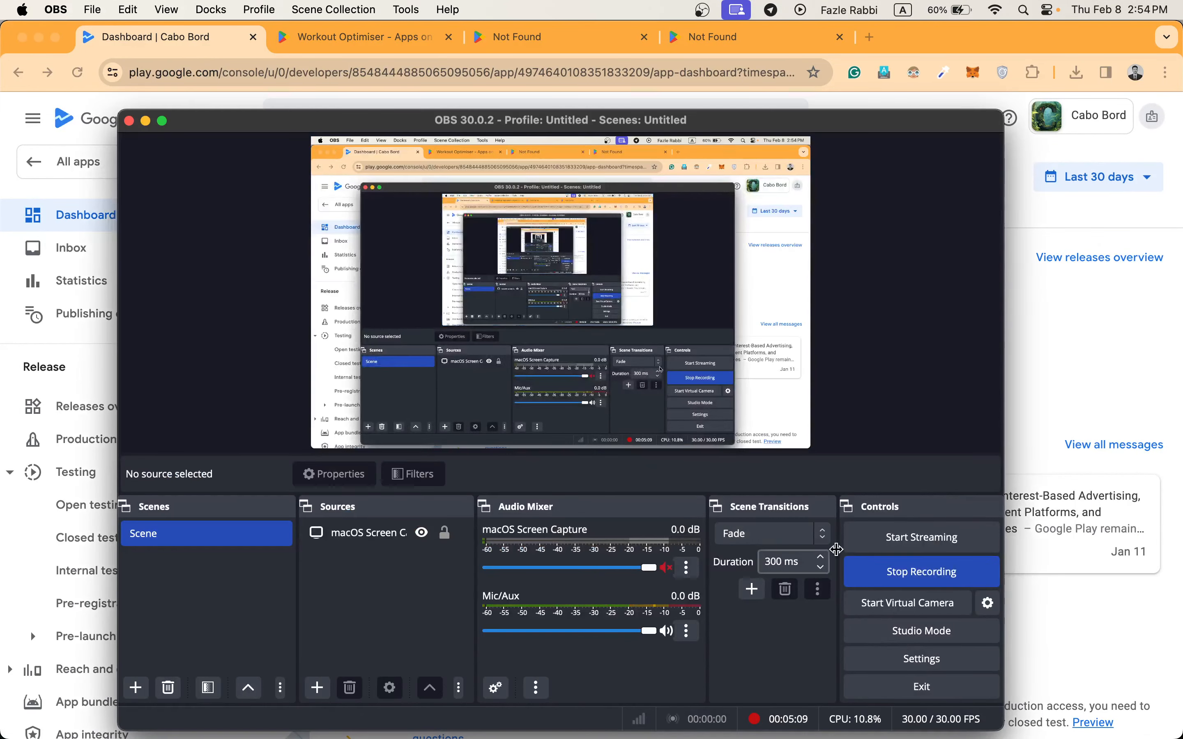